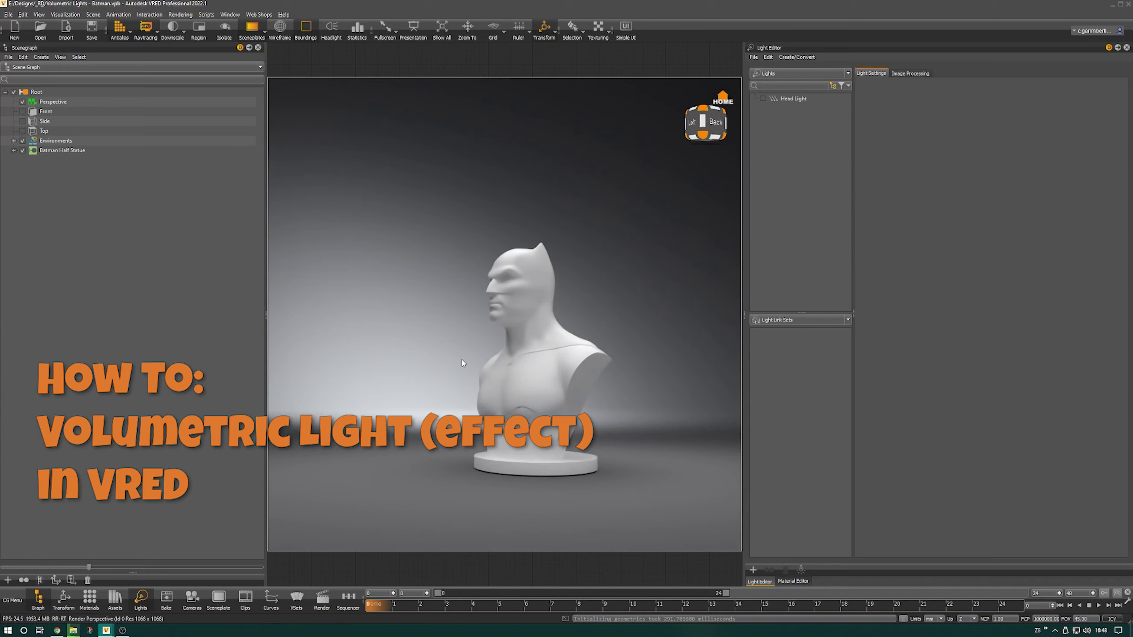
# Step: Create a disk light to illuminate the Batman bust
pyautogui.scroll(3, 519, 361)
pyautogui.keyDown('alt'); pyautogui.moveTo(519, 361); pyautogui.dragTo(545, 332, button='middle'); pyautogui.keyUp('alt')
pyautogui.moveTo(545, 331); pyautogui.dragTo(593, 355)
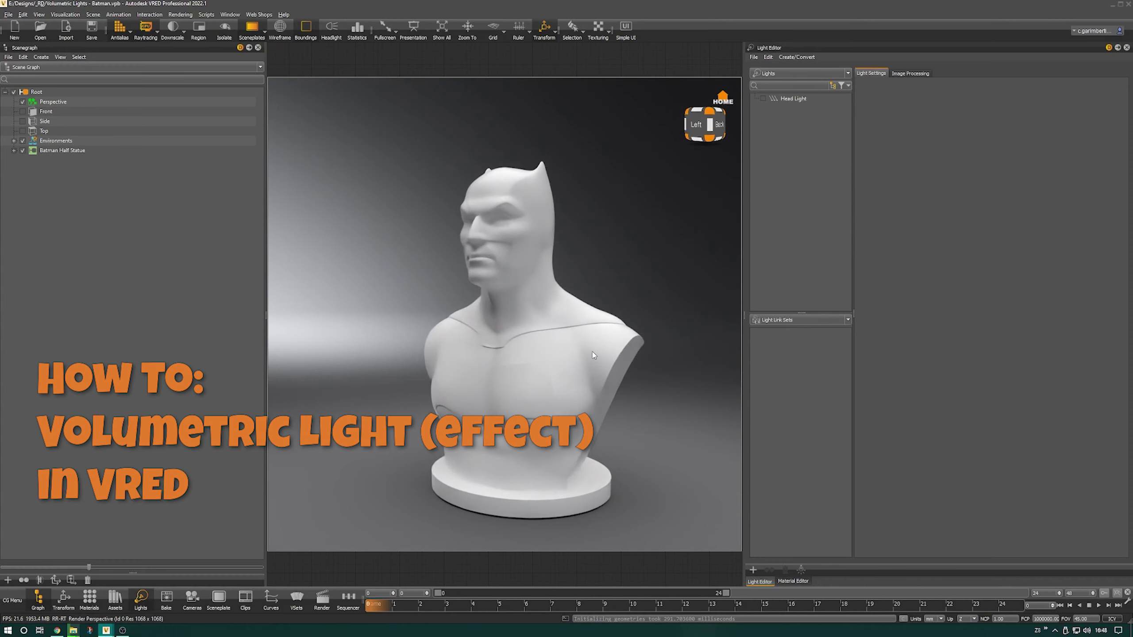
pyautogui.click(574, 357)
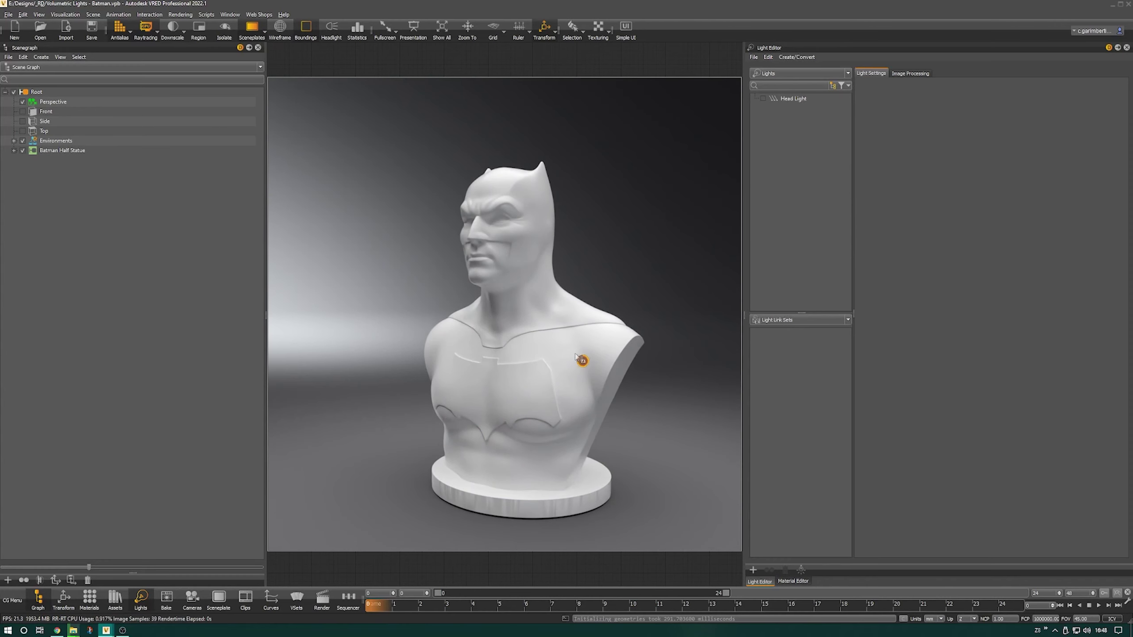
pyautogui.moveTo(396, 304); pyautogui.dragTo(494, 322)
pyautogui.rightClick(790, 198)
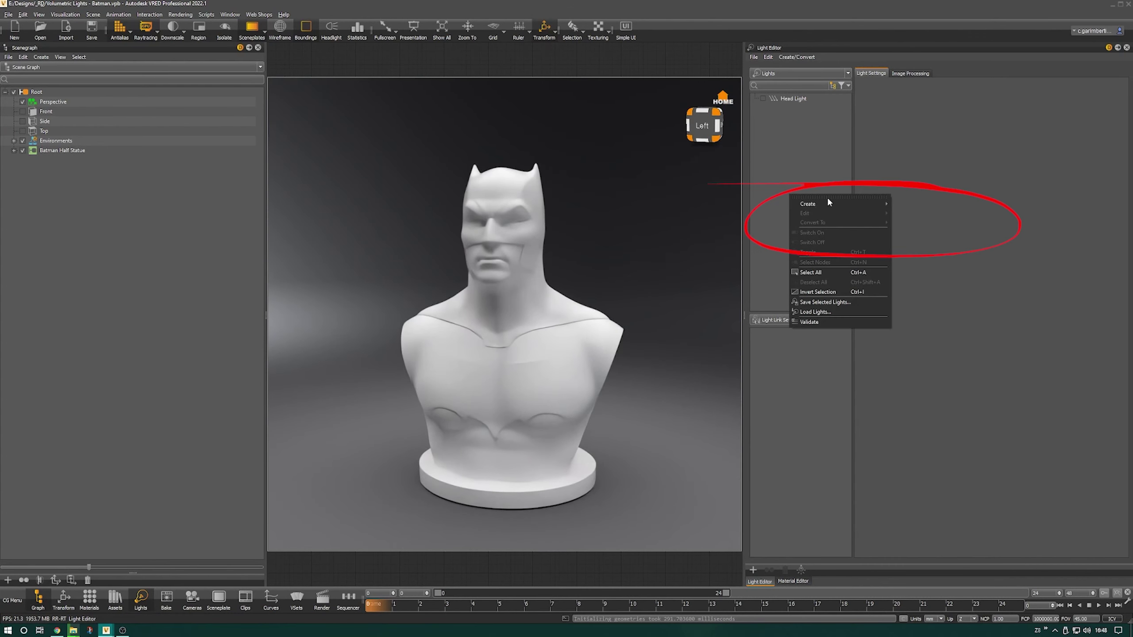
pyautogui.moveTo(856, 204)
pyautogui.click(929, 241)
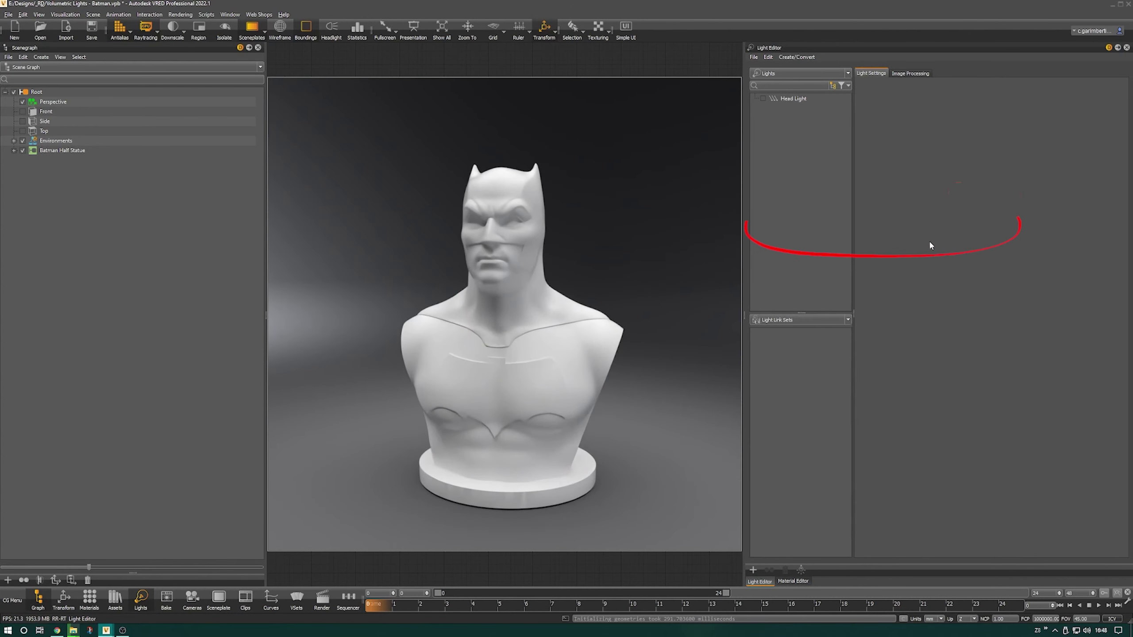
# Step: Raise the disk light vertically until it hangs well above the bust's head
pyautogui.moveTo(584, 340); pyautogui.dragTo(552, 304)
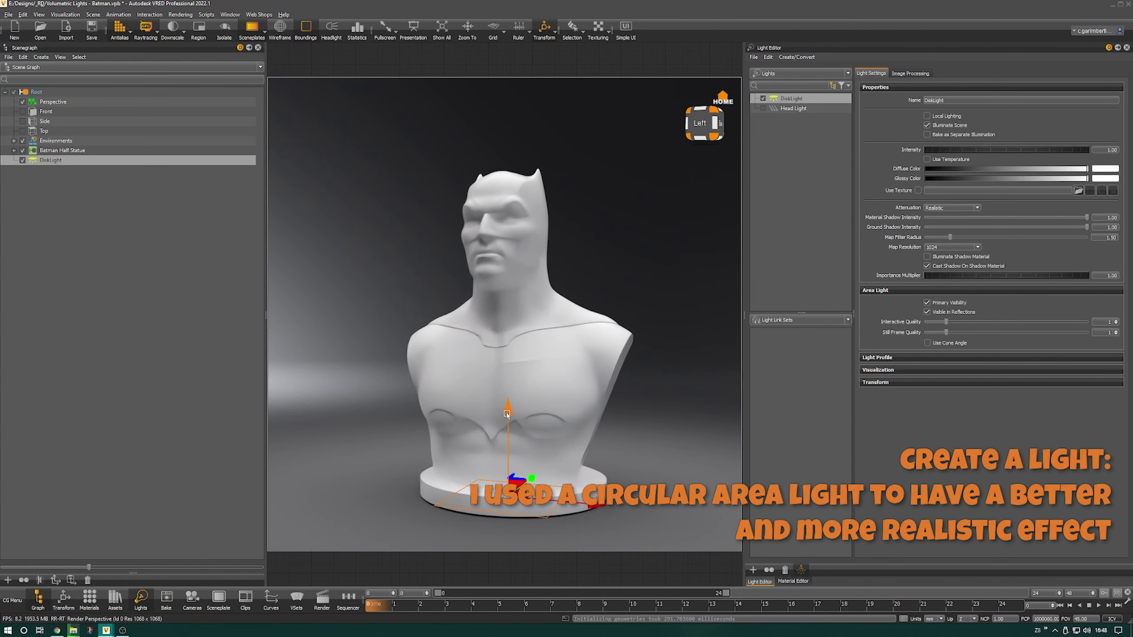
pyautogui.moveTo(506, 413); pyautogui.dragTo(518, 65)
pyautogui.scroll(-4, 522, 263)
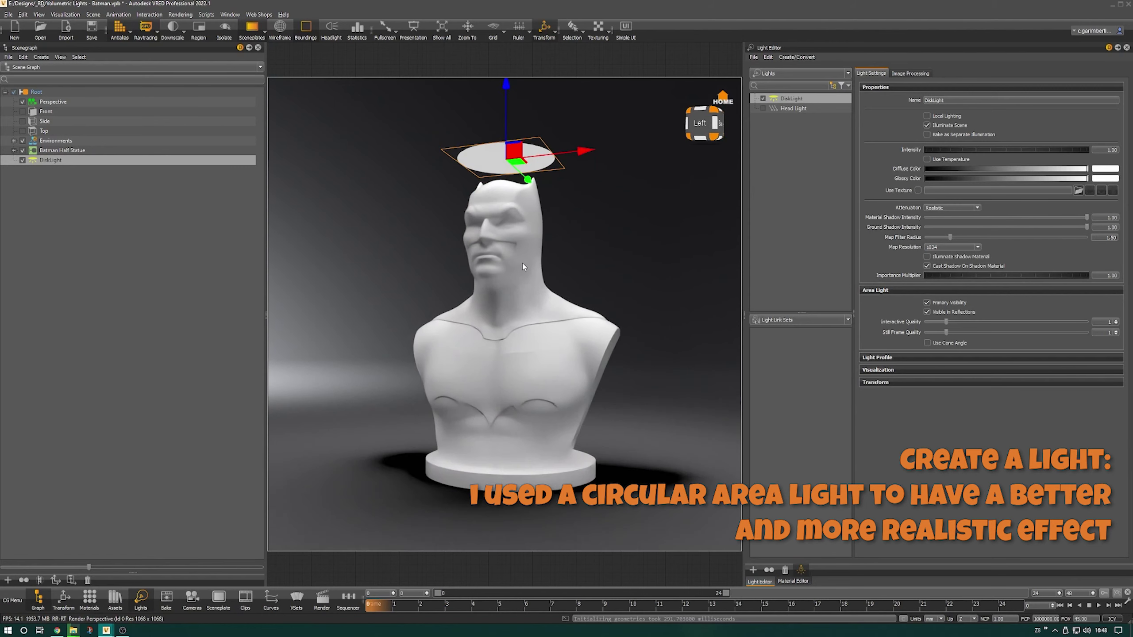
pyautogui.moveTo(526, 274)
pyautogui.mouseDown(button='middle')
pyautogui.moveTo(517, 306)
pyautogui.moveTo(523, 282)
pyautogui.mouseUp(button='middle')
pyautogui.moveTo(476, 193); pyautogui.dragTo(475, 134)
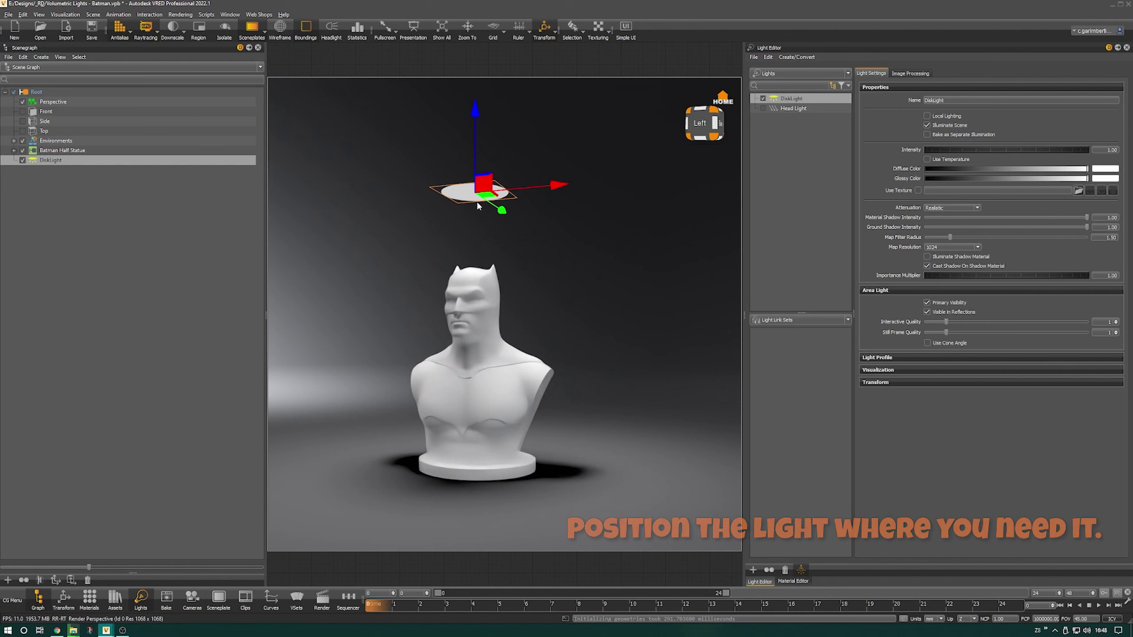
# Step: Constrain DiskLight to Batman Half Statue with a Single Aim constraint from the CG Menu tools
pyautogui.click(58, 150)
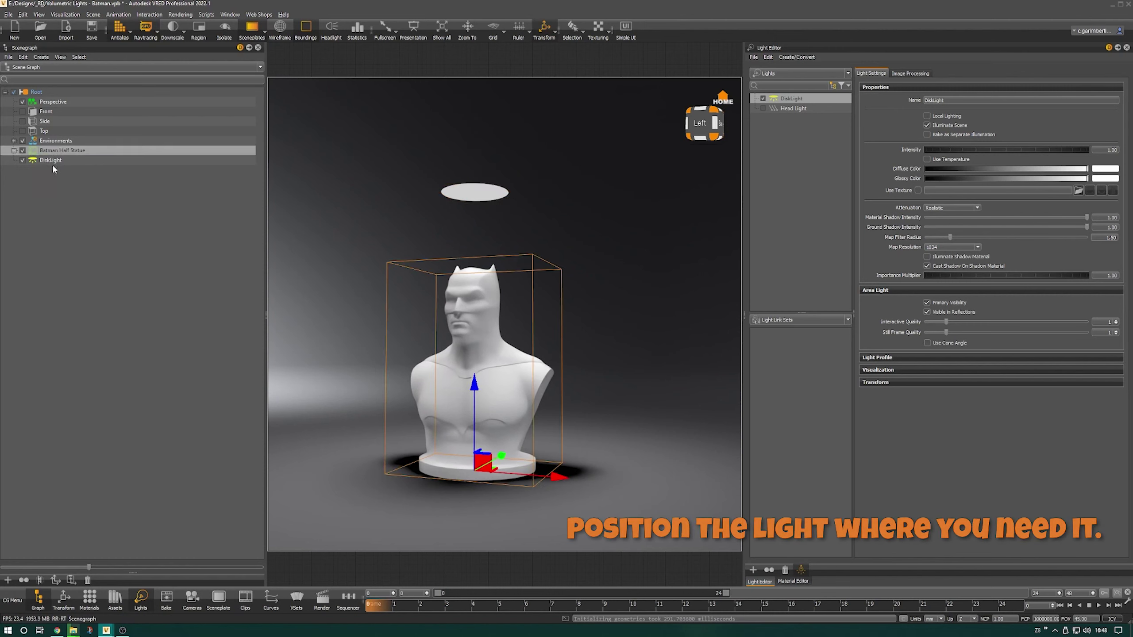
pyautogui.click(52, 161)
pyautogui.keyDown('ctrl'); pyautogui.click(58, 150); pyautogui.keyUp('ctrl')
pyautogui.click(12, 600)
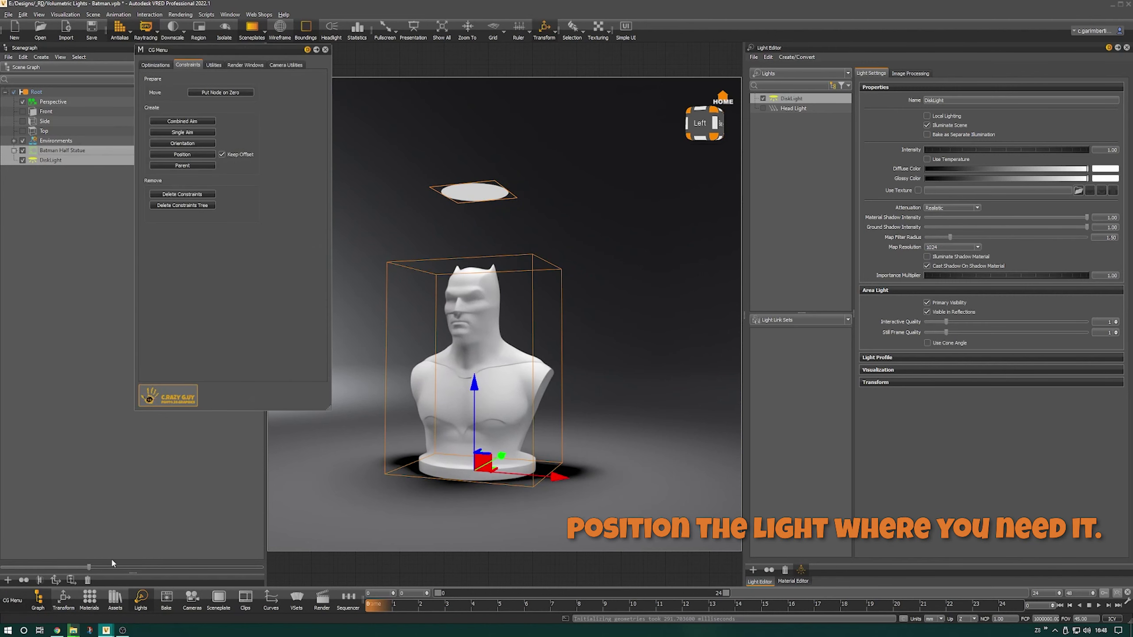
pyautogui.click(182, 132)
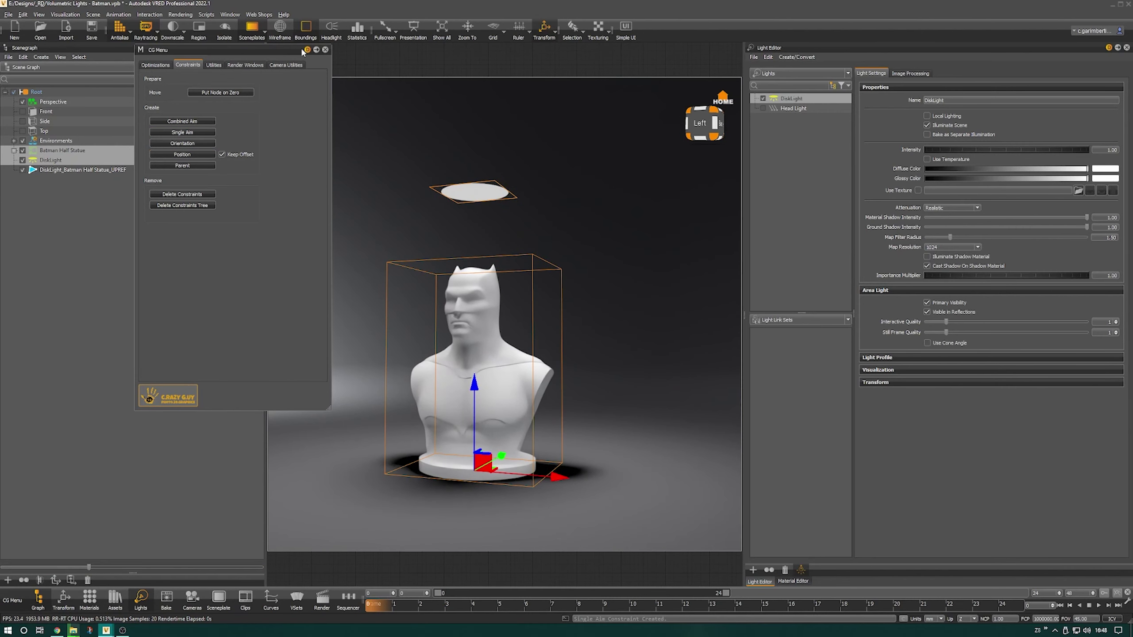
pyautogui.click(326, 50)
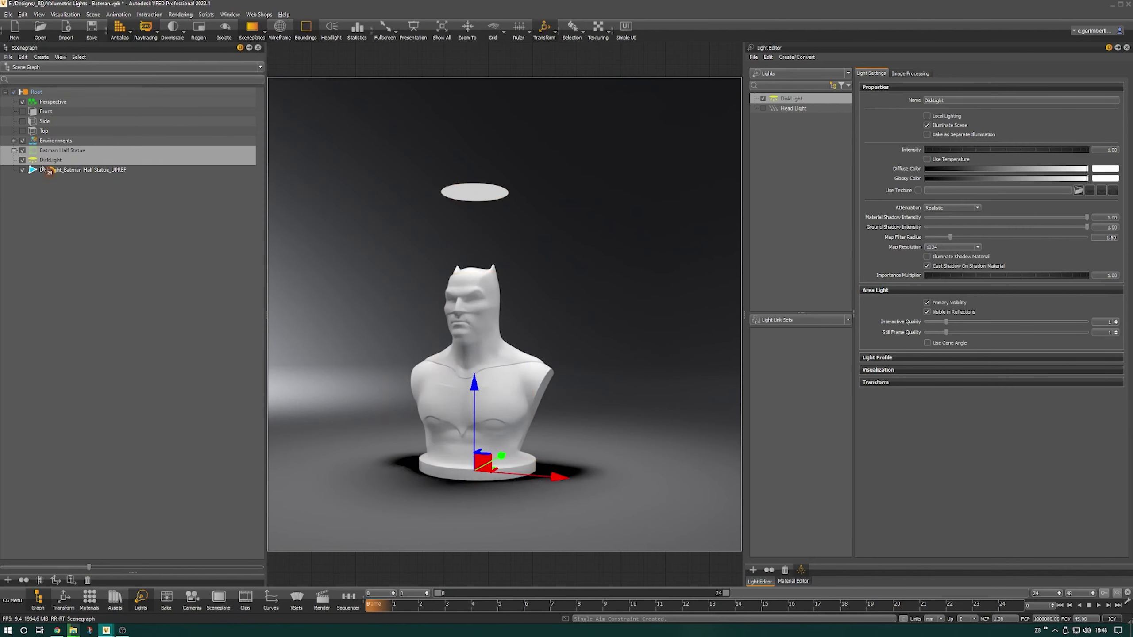
# Step: Move only DiskLight sideways along X and higher along Z, to a translation of about 446, 0, 1219
pyautogui.click(67, 169)
pyautogui.click(51, 160)
pyautogui.moveTo(558, 186); pyautogui.dragTo(727, 203)
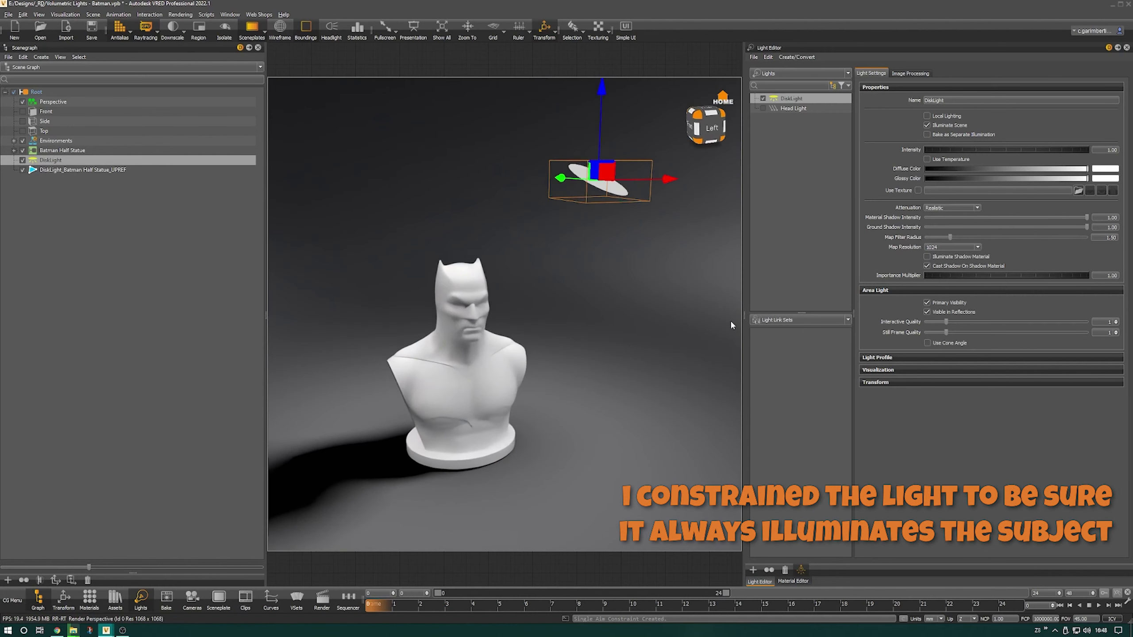
pyautogui.moveTo(732, 322); pyautogui.dragTo(634, 312)
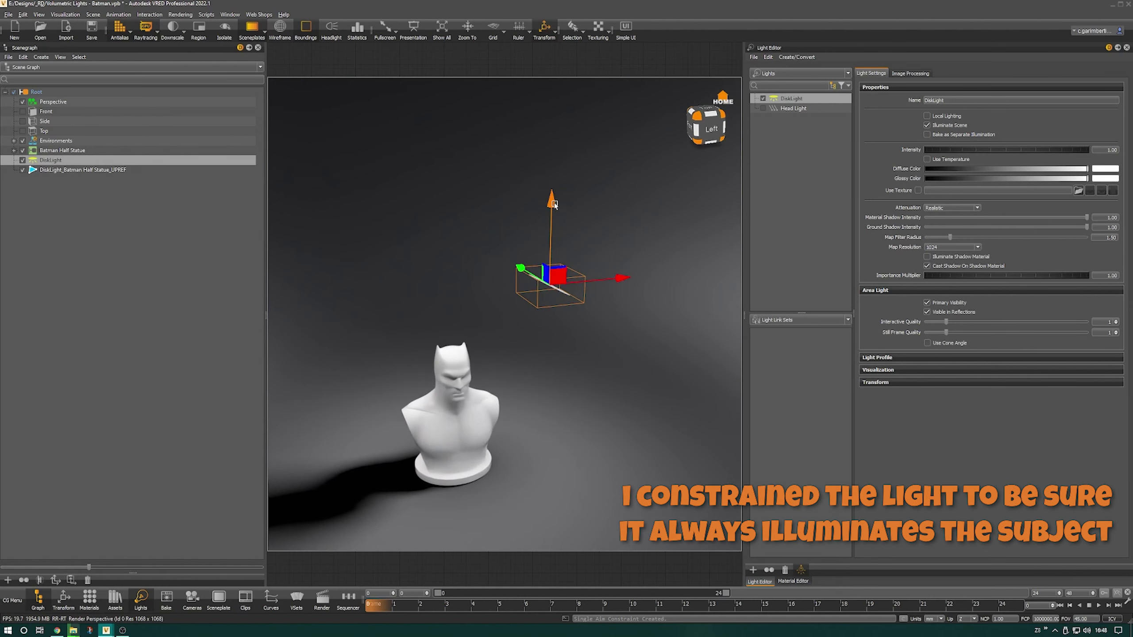
pyautogui.moveTo(555, 204); pyautogui.dragTo(564, 125)
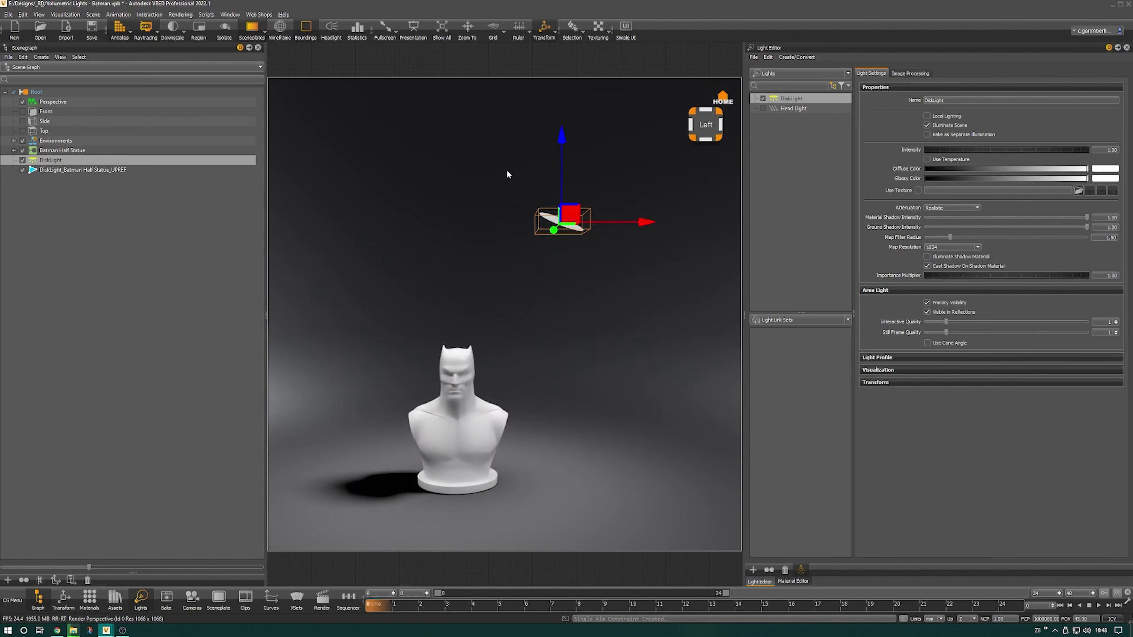
pyautogui.moveTo(564, 143); pyautogui.dragTo(563, 121)
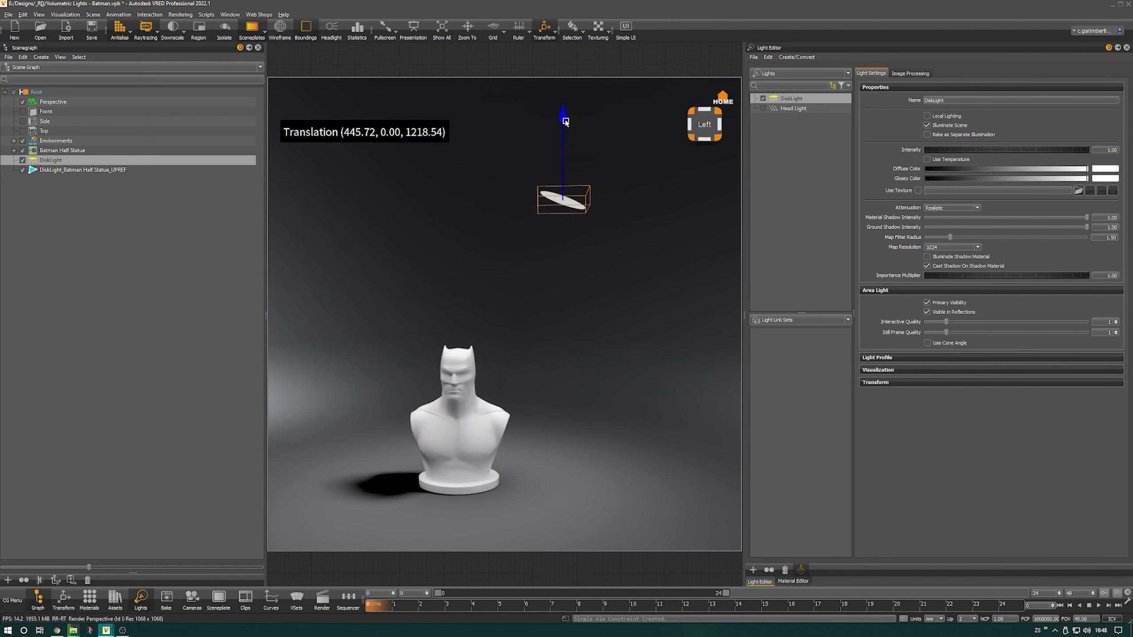
# Step: Increase the intensity of DiskLight so that it strongly lights the bust
pyautogui.moveTo(506, 274); pyautogui.dragTo(581, 315)
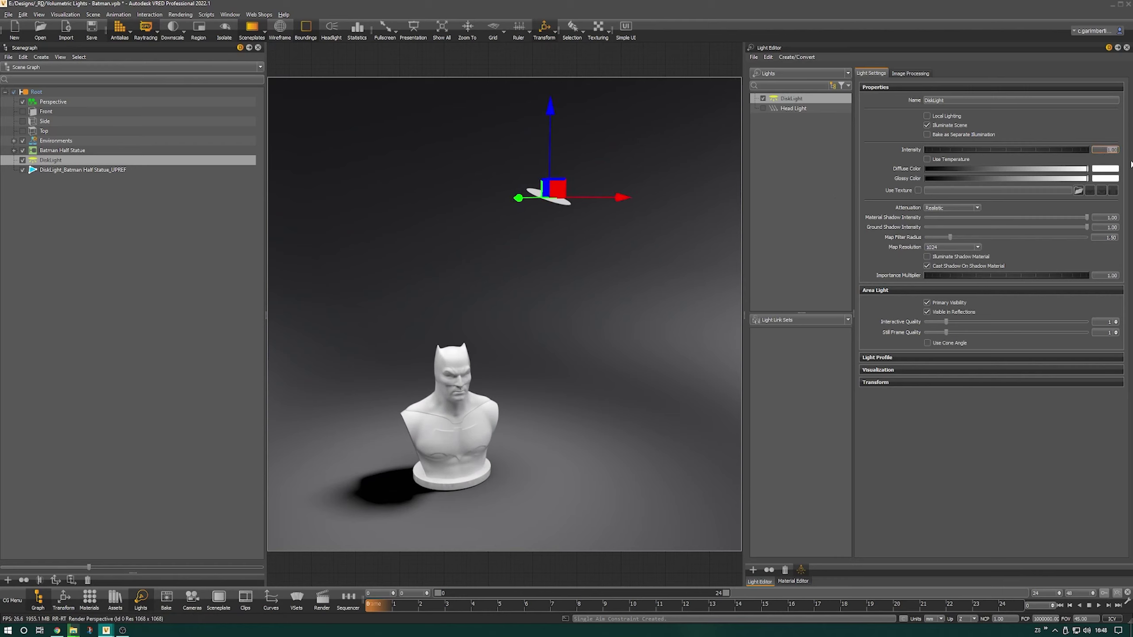
pyautogui.write('0')
pyautogui.press('Return')
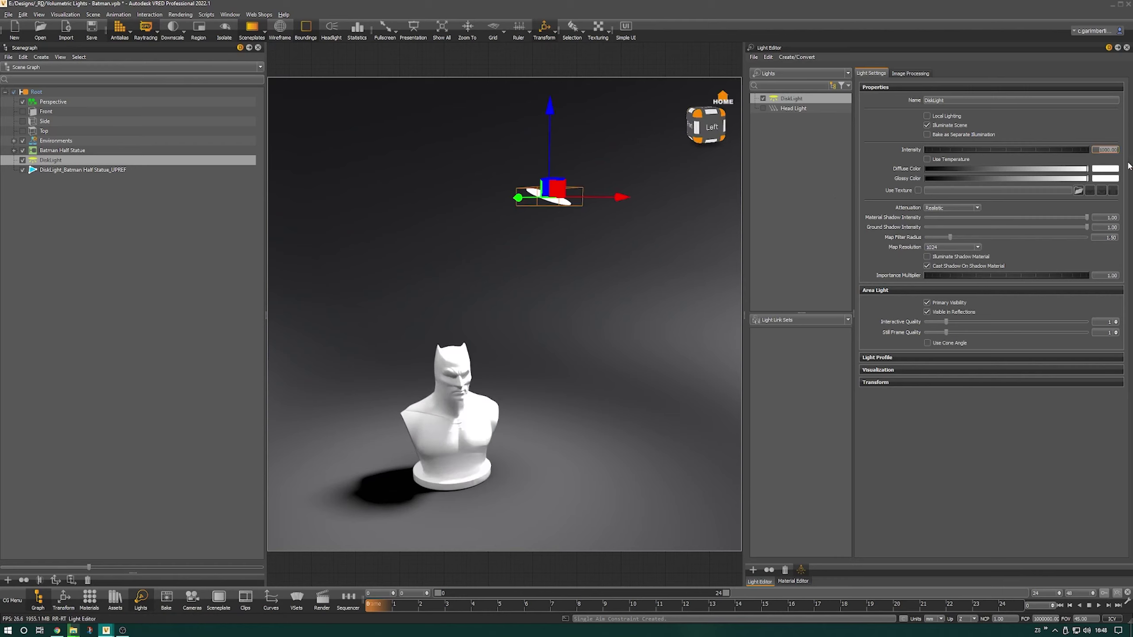
pyautogui.moveTo(597, 384); pyautogui.dragTo(540, 418)
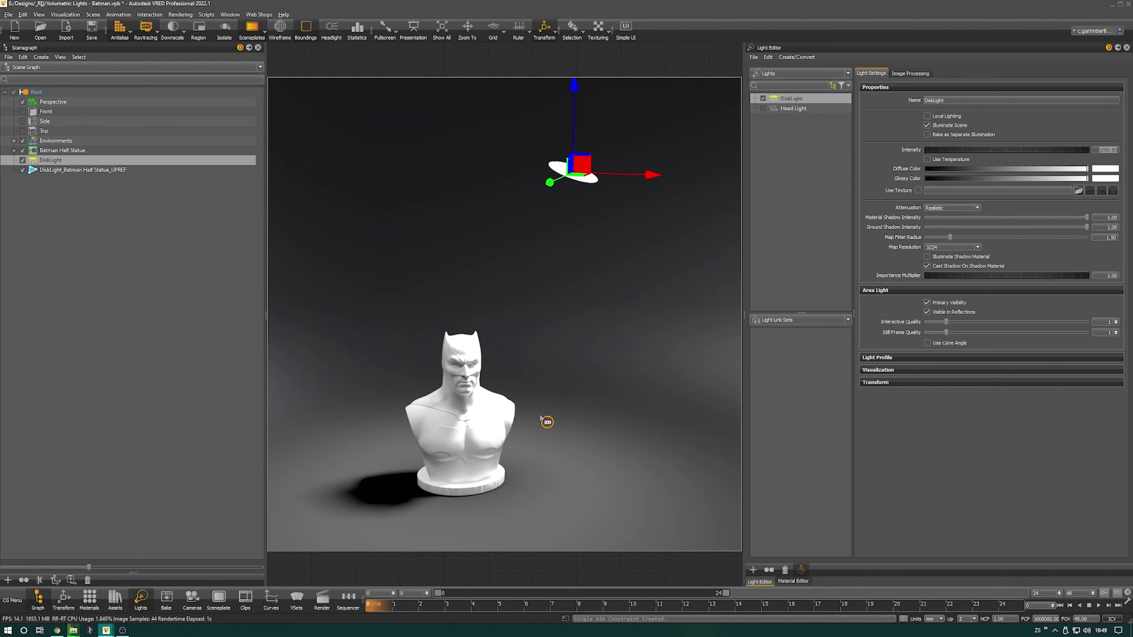
# Step: Lower the exposure of the Studio environment material to 0.05
pyautogui.click(793, 581)
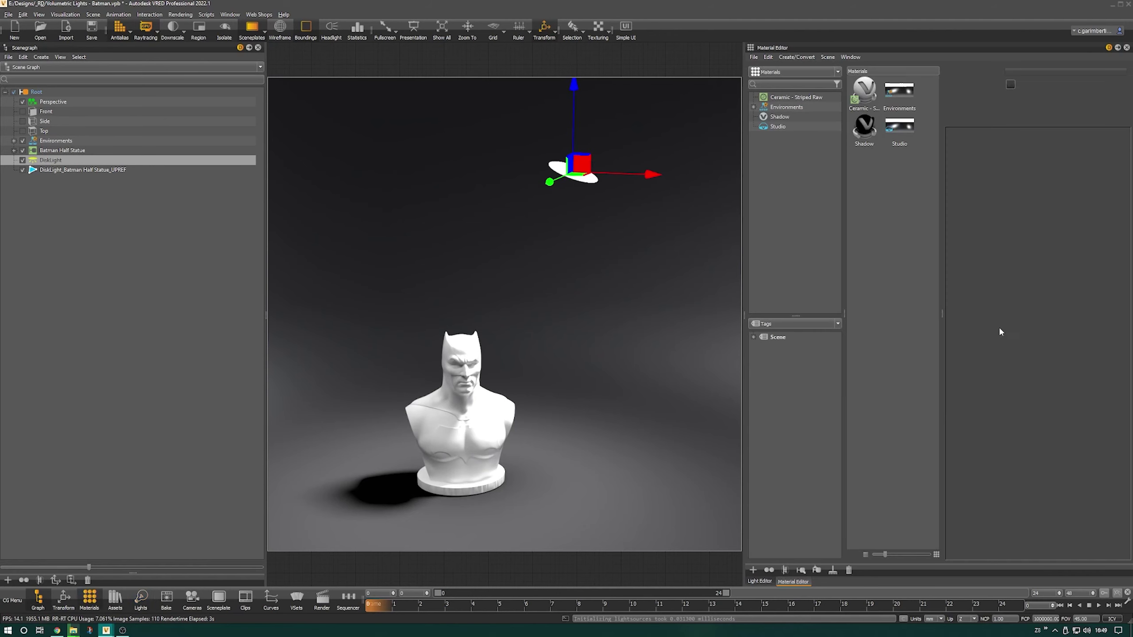
pyautogui.click(899, 126)
pyautogui.click(1105, 259)
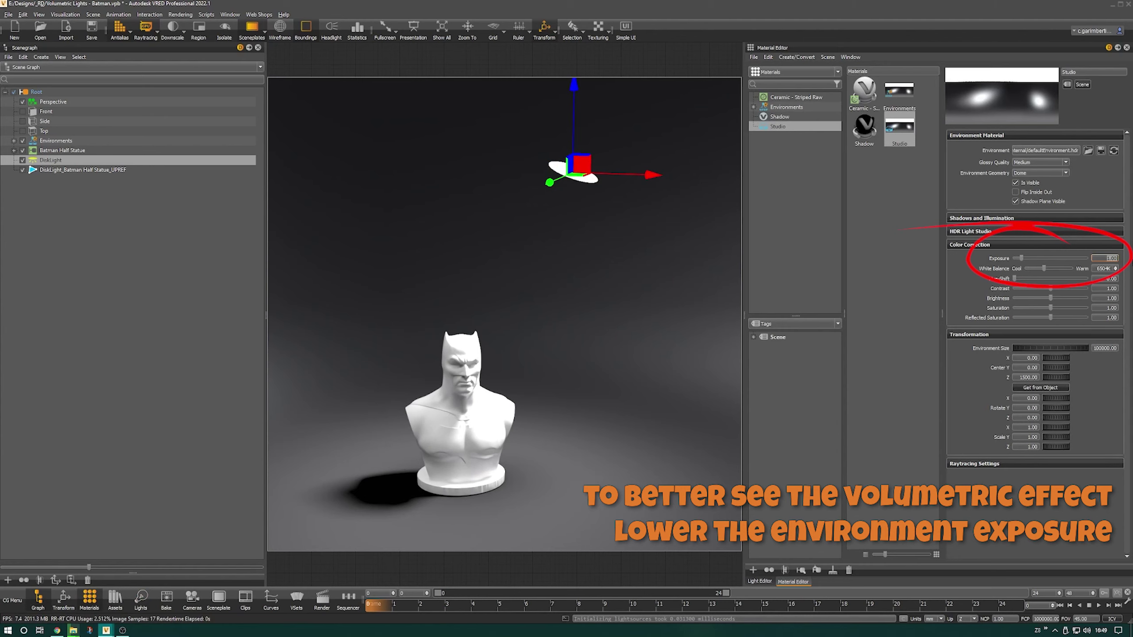
pyautogui.write('0.1')
pyautogui.press('Return')
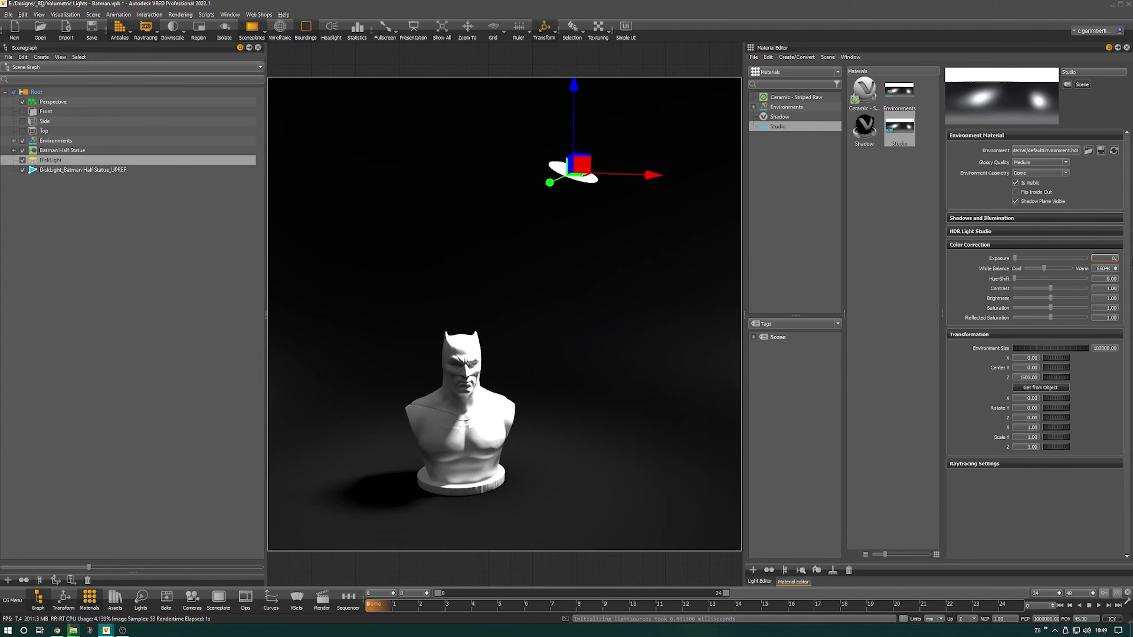
pyautogui.write('05')
pyautogui.press('Return')
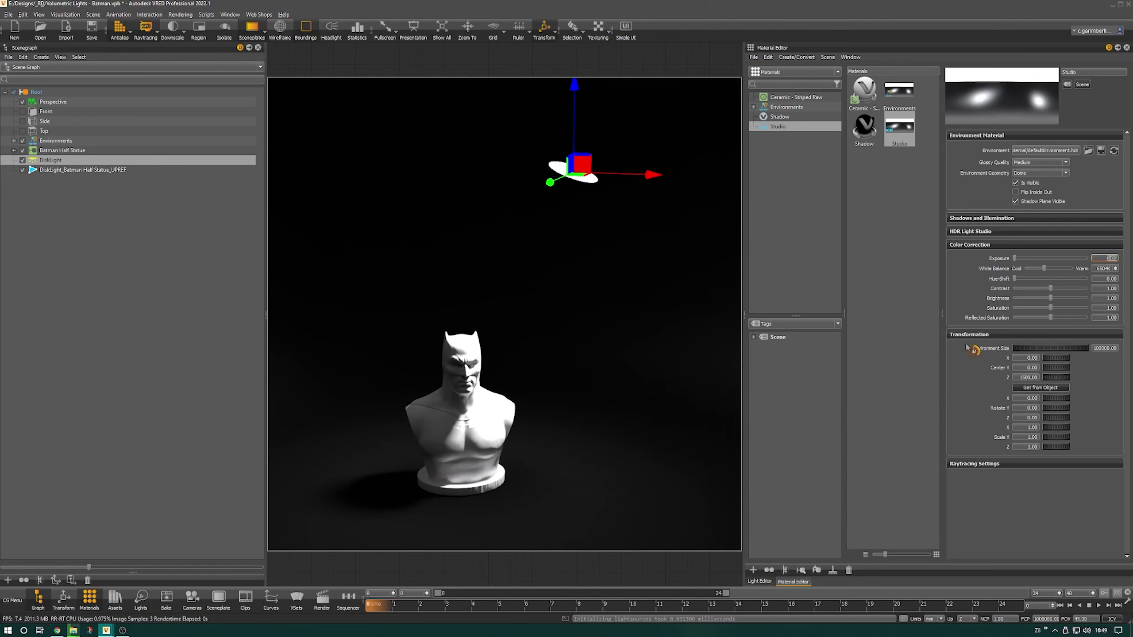
# Step: Examine the lit bust and the disk light from several angles and distances
pyautogui.keyDown('alt'); pyautogui.moveTo(502, 442); pyautogui.dragTo(429, 414); pyautogui.keyUp('alt')
pyautogui.keyDown('alt'); pyautogui.moveTo(468, 443); pyautogui.dragTo(478, 414, button='middle'); pyautogui.keyUp('alt')
pyautogui.scroll(3, 479, 417)
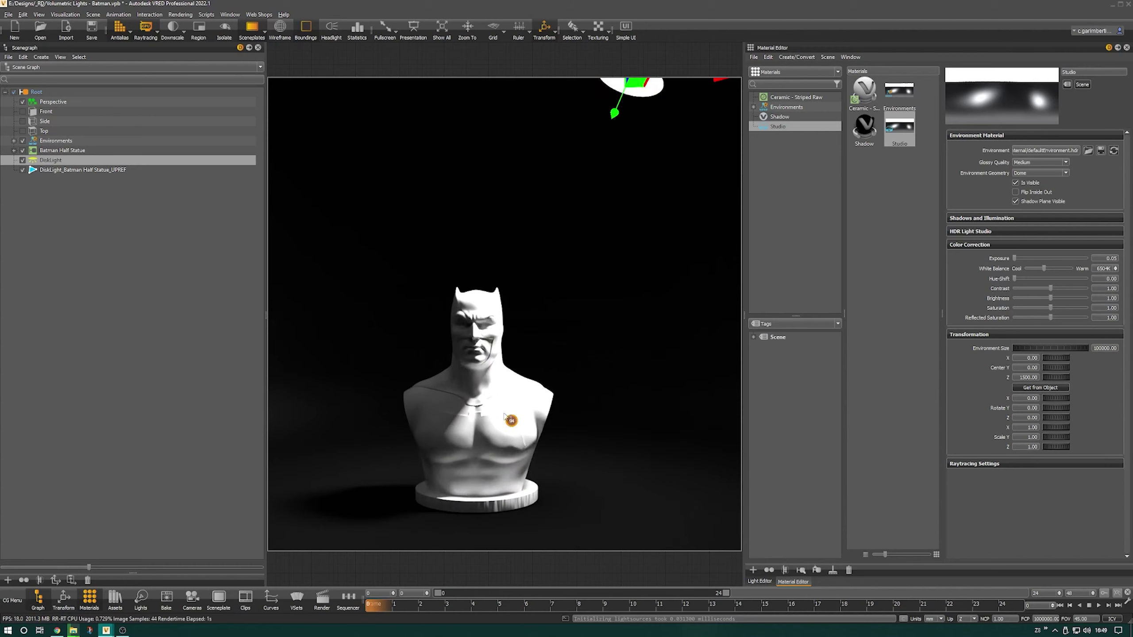
pyautogui.keyDown('alt'); pyautogui.moveTo(486, 372); pyautogui.dragTo(600, 367); pyautogui.keyUp('alt')
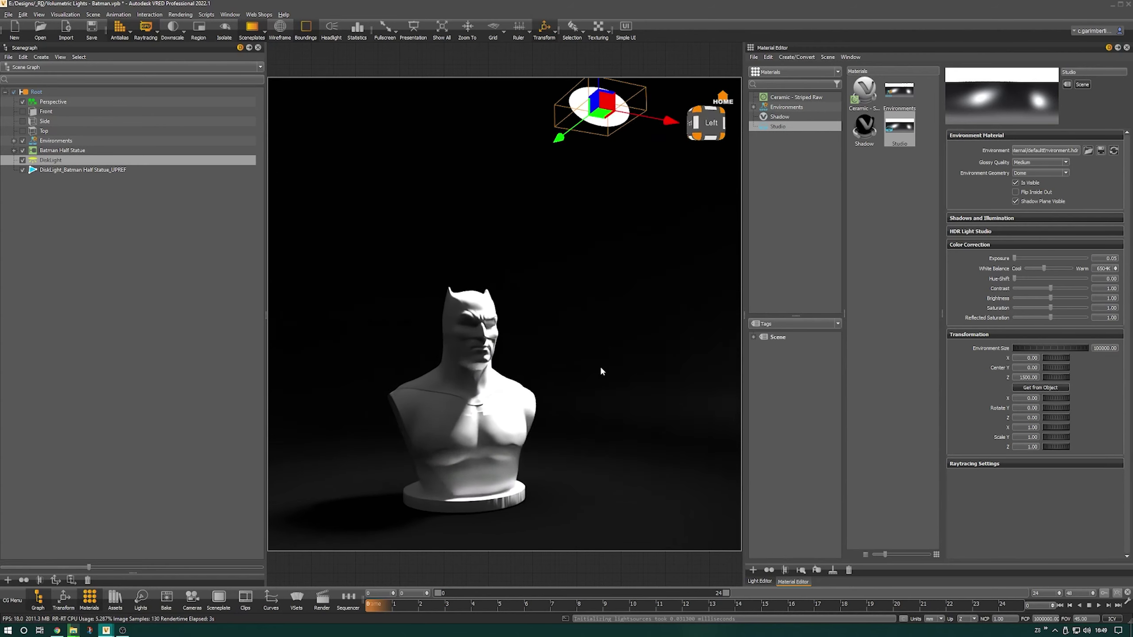
pyautogui.scroll(-4, 560, 363)
pyautogui.keyDown('alt'); pyautogui.moveTo(476, 371); pyautogui.dragTo(552, 370, button='middle'); pyautogui.keyUp('alt')
pyautogui.moveTo(553, 373)
pyautogui.mouseDown()
pyautogui.moveTo(562, 381)
pyautogui.moveTo(545, 382)
pyautogui.mouseUp()
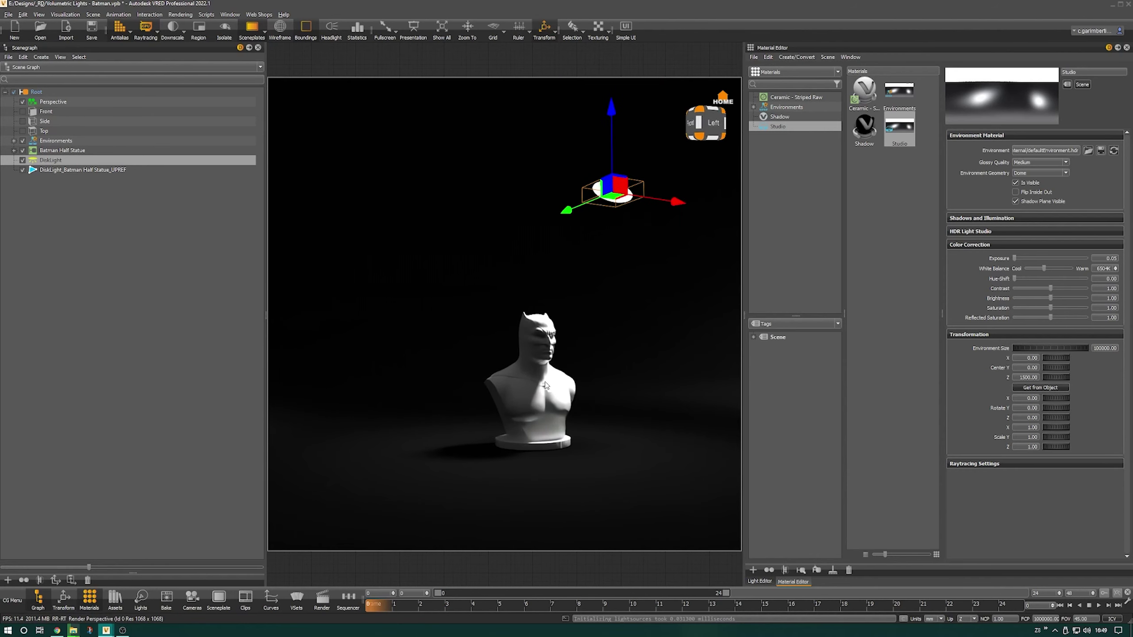
# Step: Create a box geometry of size 1000 x 1000 x 1000 under the Root node
pyautogui.click(86, 208)
pyautogui.rightClick(36, 92)
pyautogui.moveTo(79, 102)
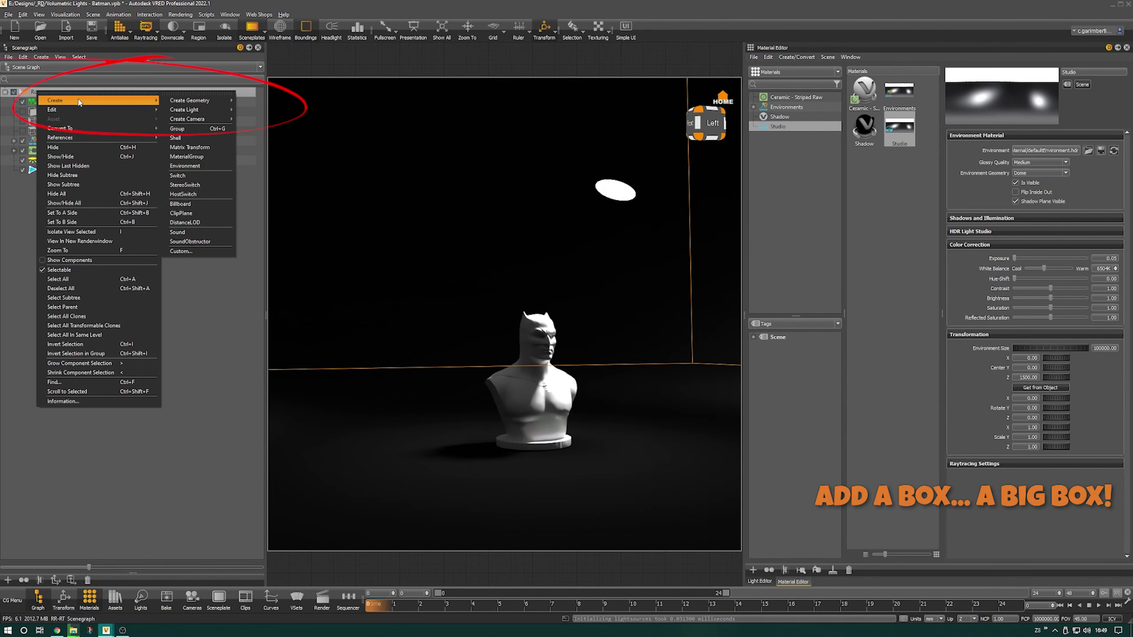
pyautogui.moveTo(210, 101)
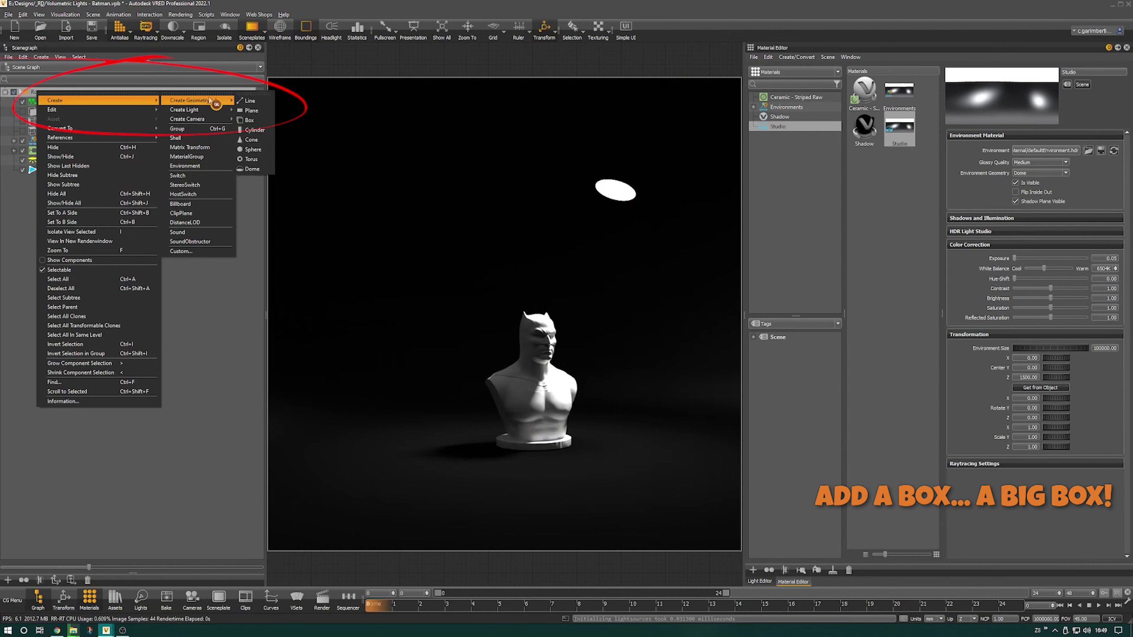
pyautogui.click(250, 120)
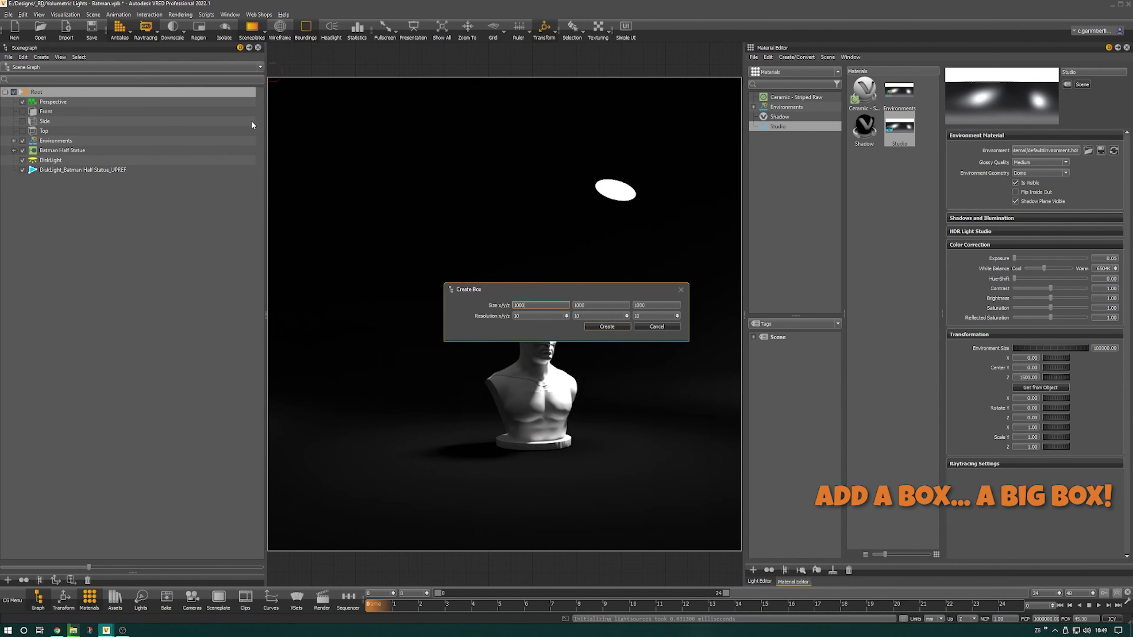
pyautogui.click(607, 327)
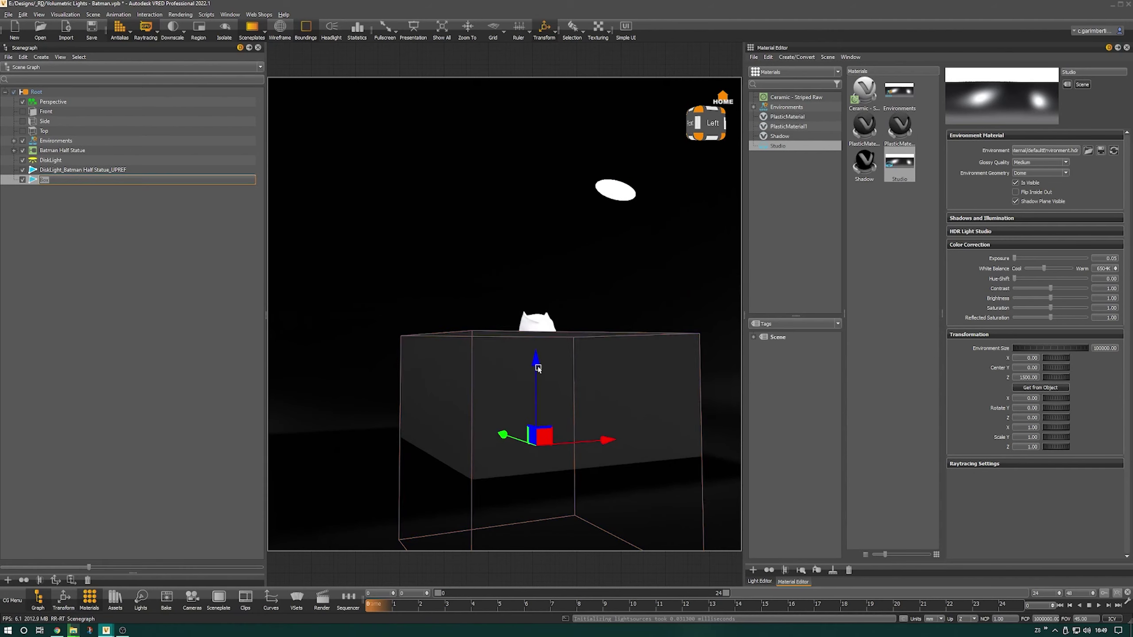
# Step: Raise the box vertically so it encloses the whole bust, and clear the selection
pyautogui.moveTo(538, 368); pyautogui.dragTo(543, 240)
pyautogui.keyDown('alt'); pyautogui.moveTo(517, 313); pyautogui.dragTo(614, 351); pyautogui.keyUp('alt')
pyautogui.scroll(-4, 513, 339)
pyautogui.click(129, 282)
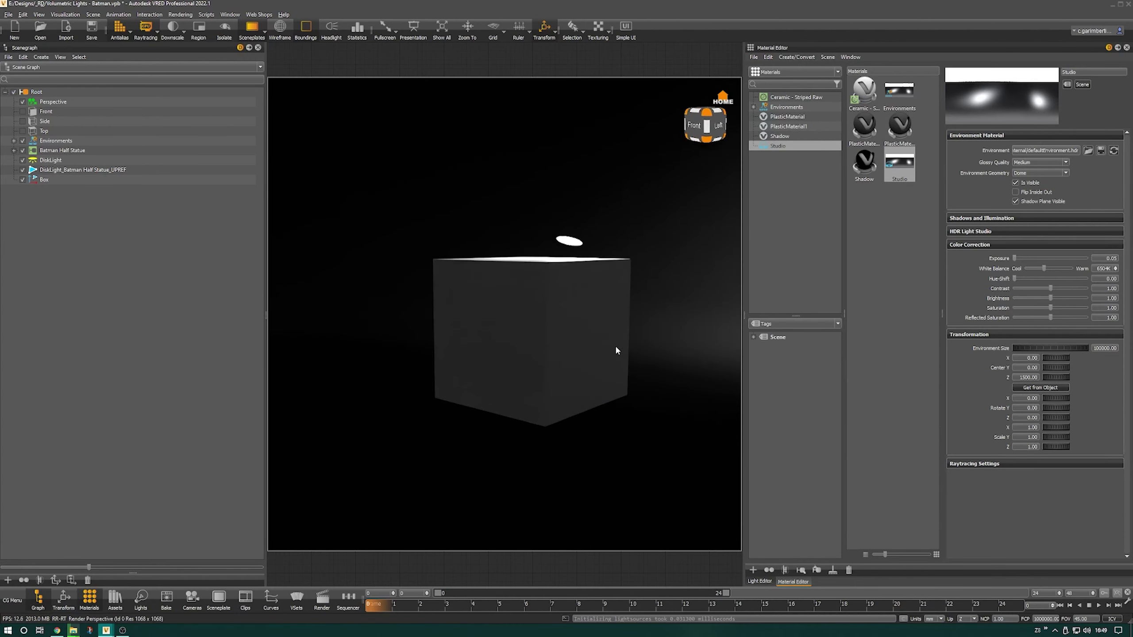
# Step: Make the box's plastic material highly transparent by raising its See Through value to a light grey
pyautogui.click(49, 182)
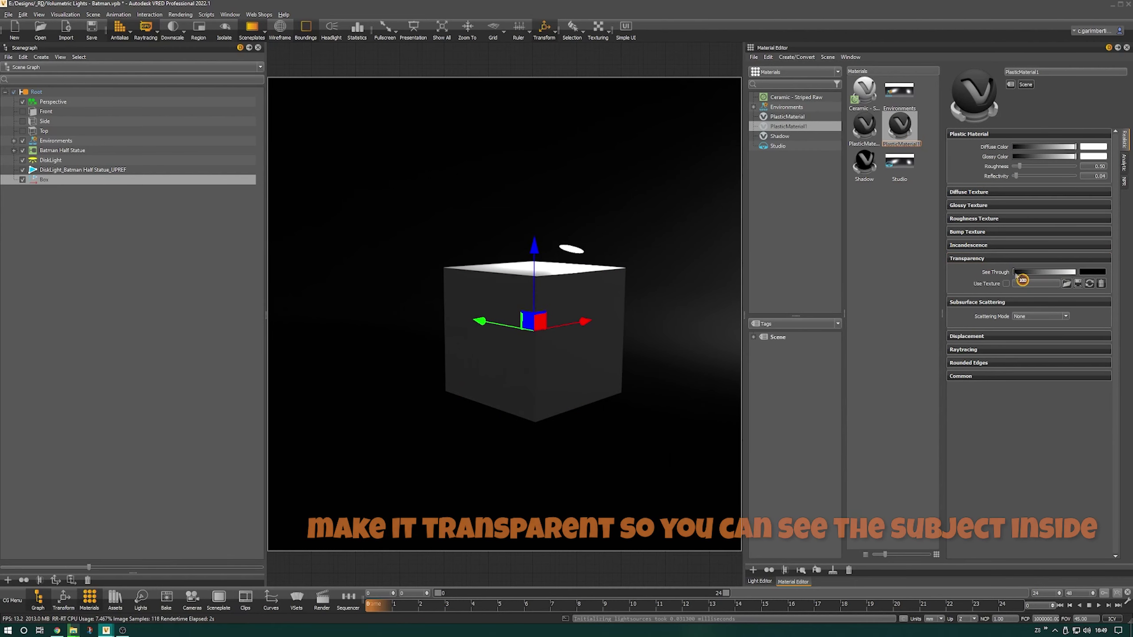
pyautogui.moveTo(1027, 276); pyautogui.dragTo(1061, 275)
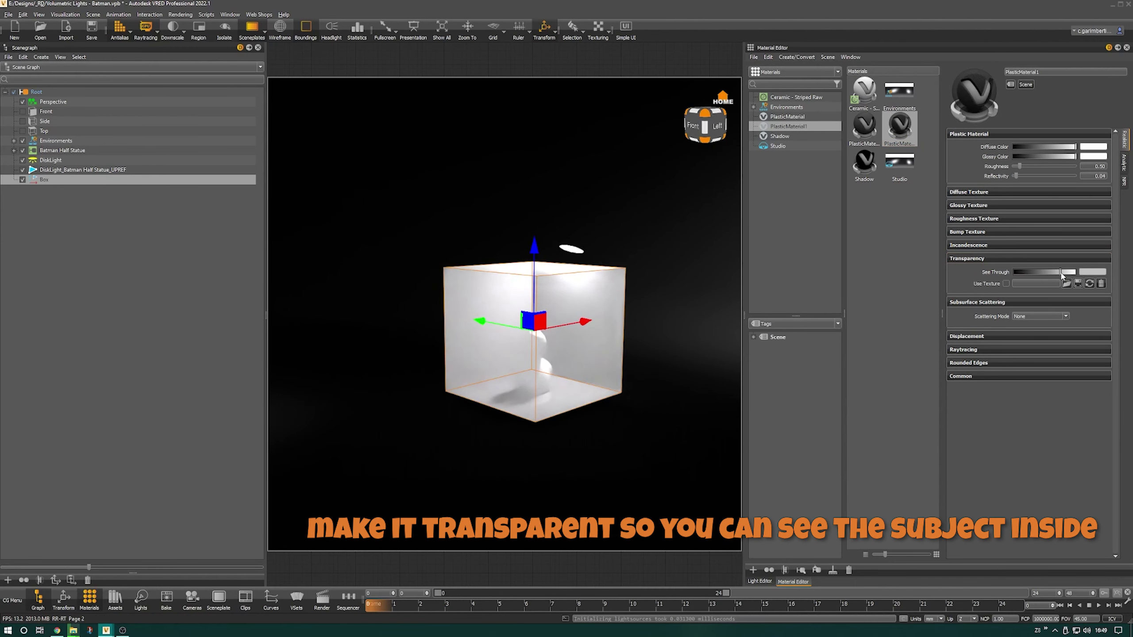
# Step: Scale the box uniformly to 5.60 on all axes
pyautogui.moveTo(628, 372); pyautogui.dragTo(540, 363)
pyautogui.scroll(-3, 540, 364)
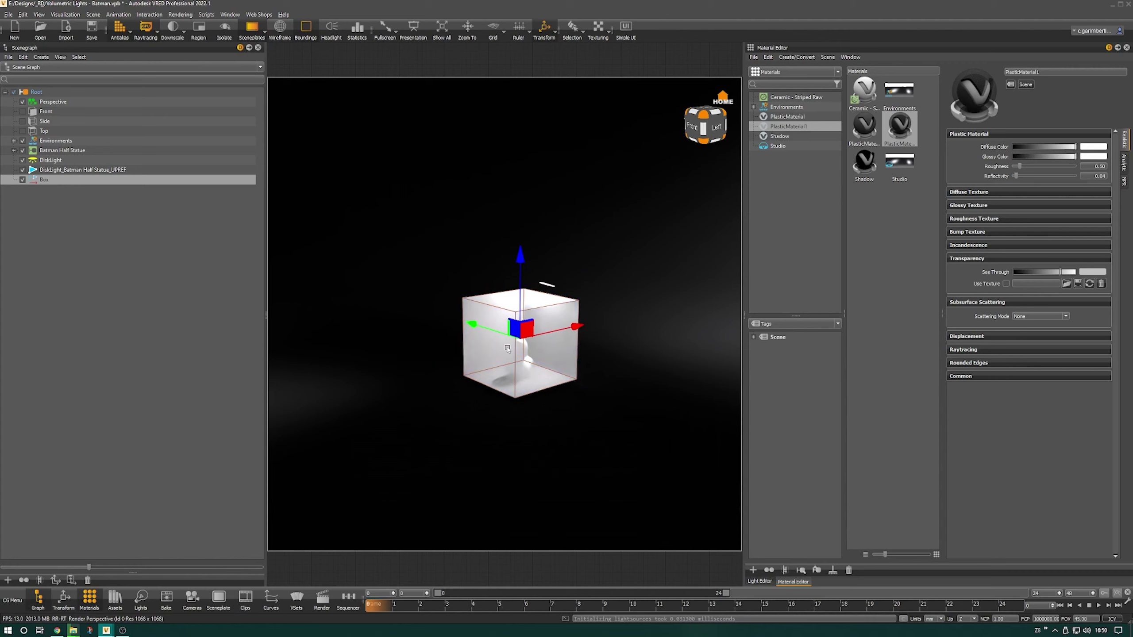
pyautogui.hotkey('shift', 'r')
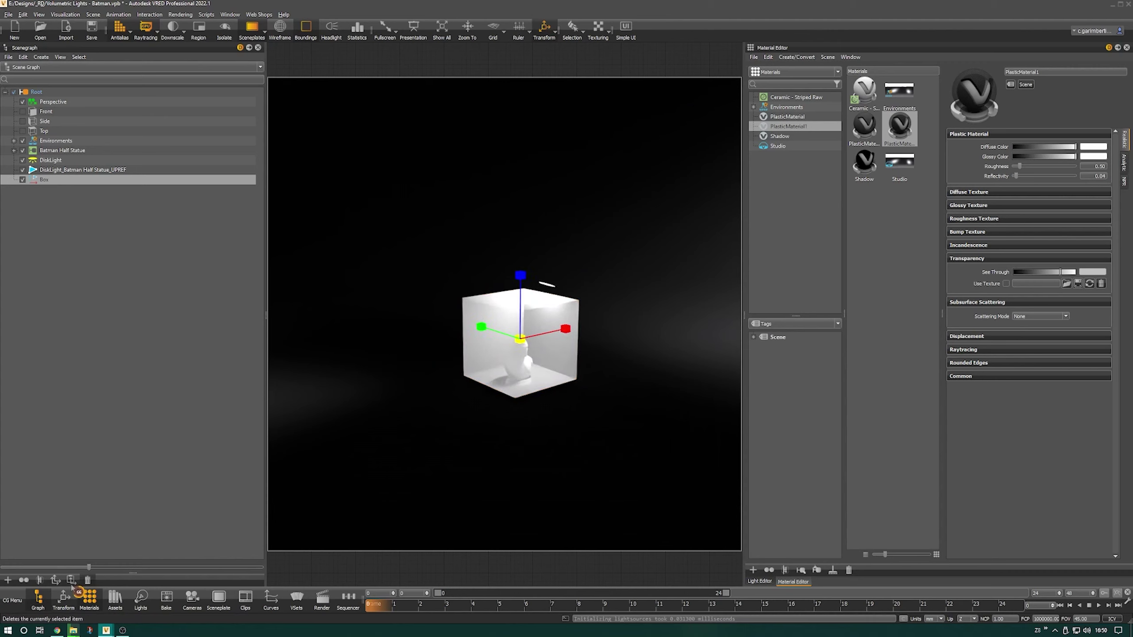
pyautogui.click(63, 600)
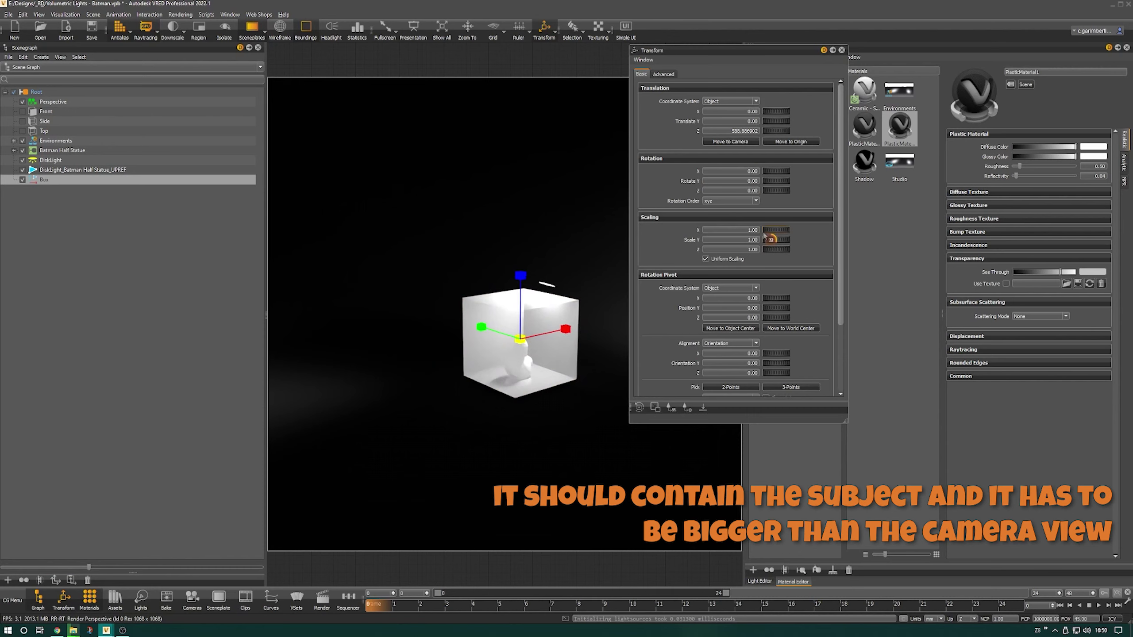
pyautogui.moveTo(765, 235); pyautogui.dragTo(789, 233)
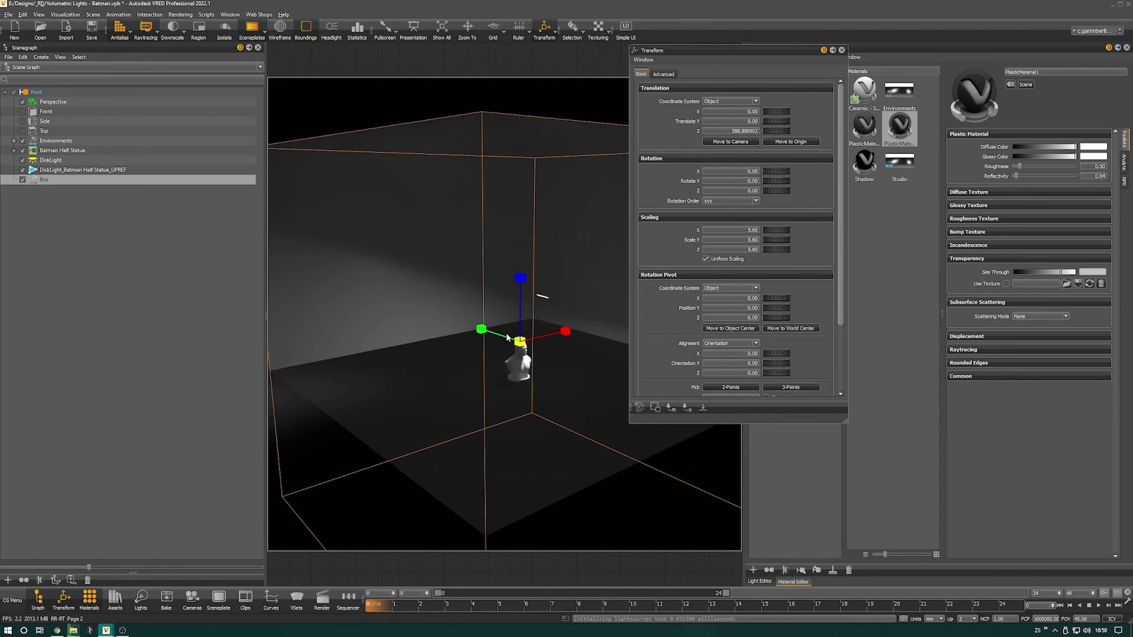
# Step: Raise the enlarged box along Z to about 2802 so its floor sits under the bust, and close the transform settings
pyautogui.keyDown('alt'); pyautogui.moveTo(507, 338); pyautogui.dragTo(465, 326, button='right'); pyautogui.keyUp('alt')
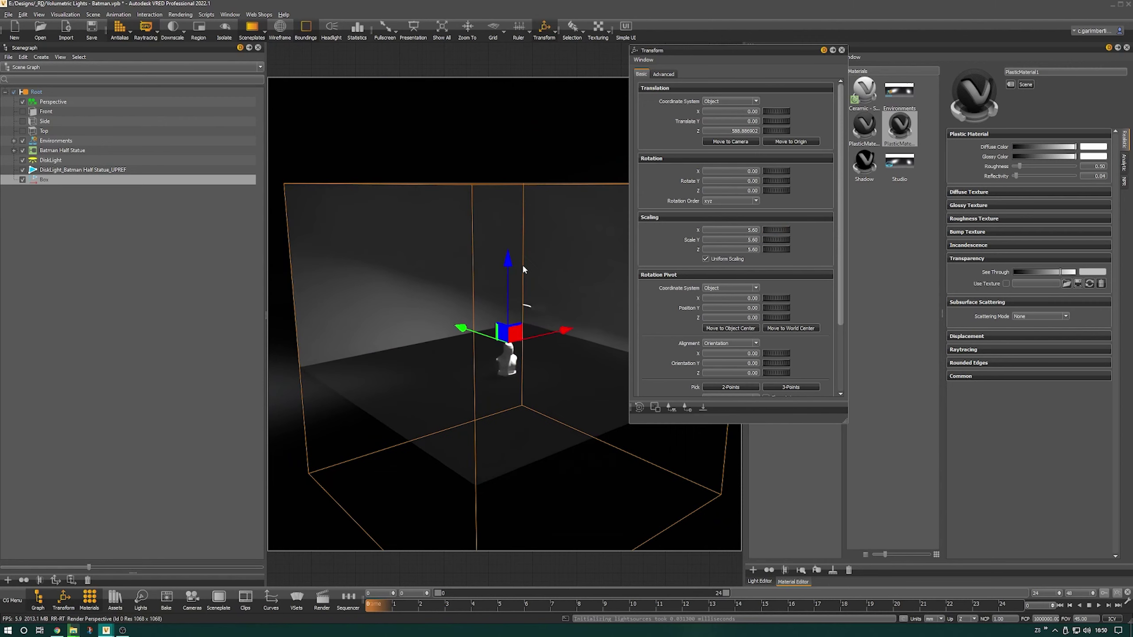
pyautogui.moveTo(511, 262); pyautogui.dragTo(529, 131)
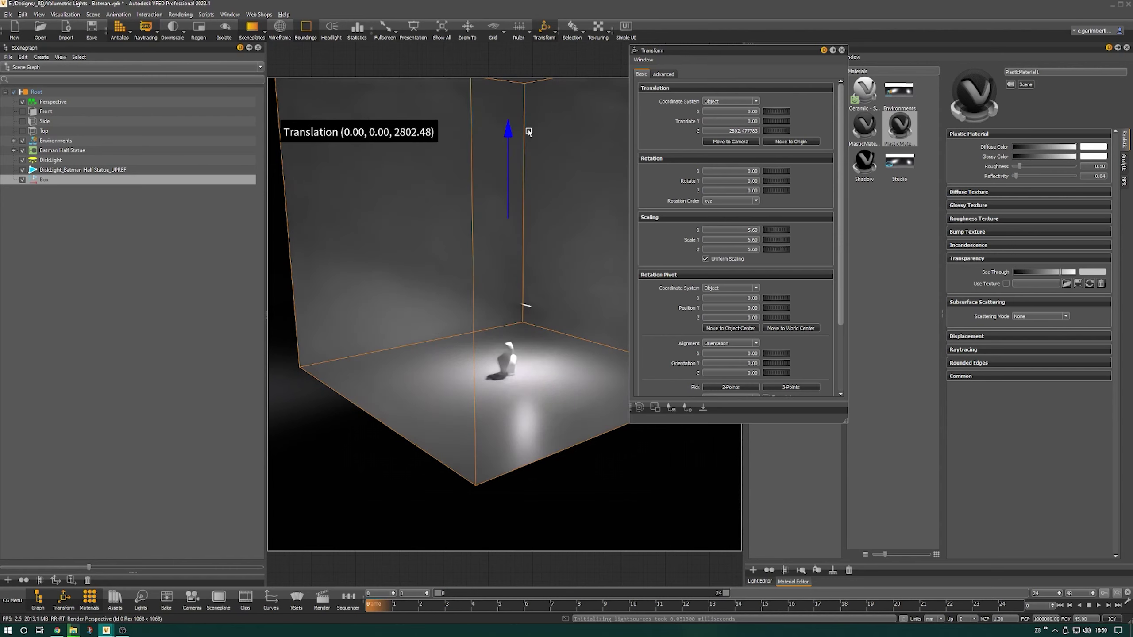
pyautogui.moveTo(528, 132); pyautogui.dragTo(528, 132)
pyautogui.moveTo(440, 281); pyautogui.dragTo(433, 282)
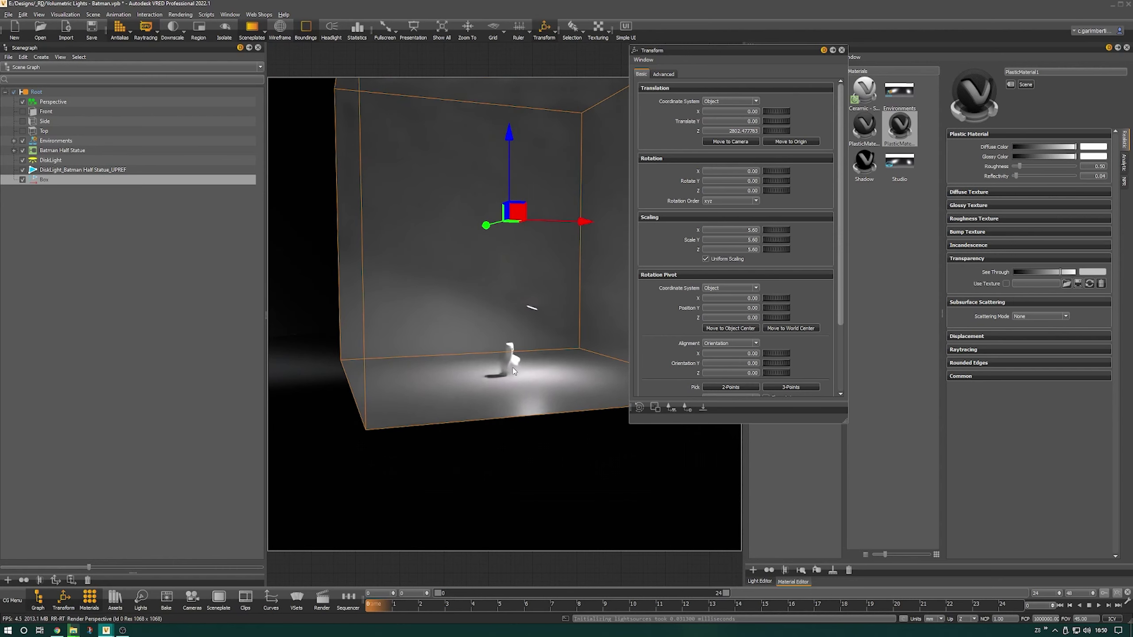
pyautogui.scroll(2, 511, 370)
pyautogui.moveTo(536, 334); pyautogui.dragTo(471, 343)
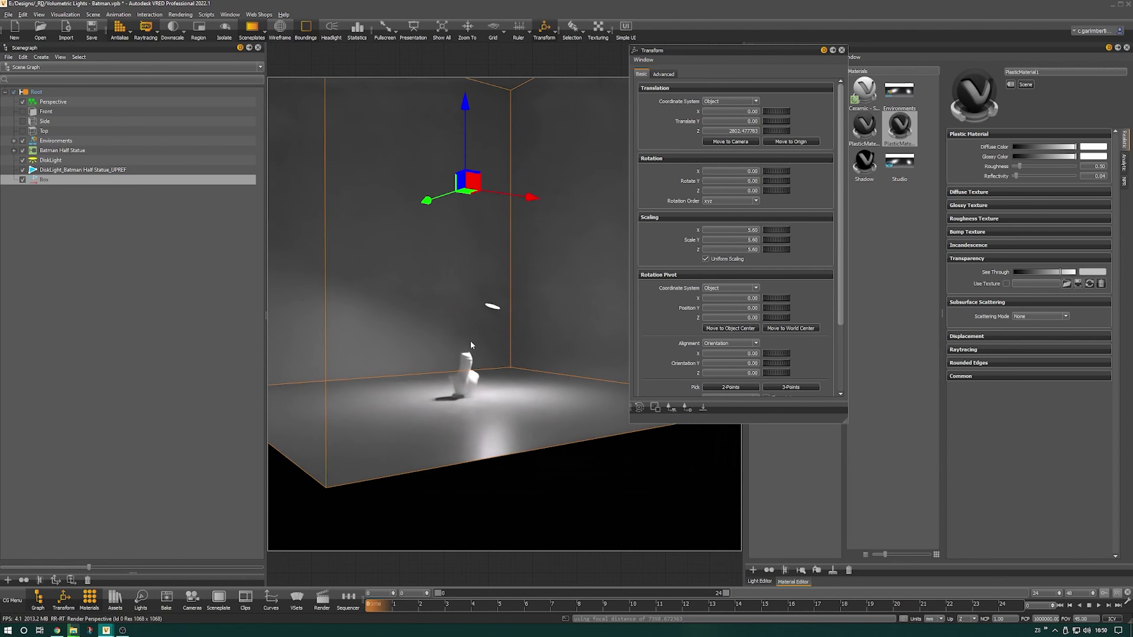
pyautogui.click(842, 50)
# Step: Darken the box material's Glossy Color to black and set its subsurface Scattering Mode to Volume Scattering
pyautogui.moveTo(487, 349); pyautogui.dragTo(512, 341)
pyautogui.moveTo(512, 340); pyautogui.dragTo(516, 347, button='right')
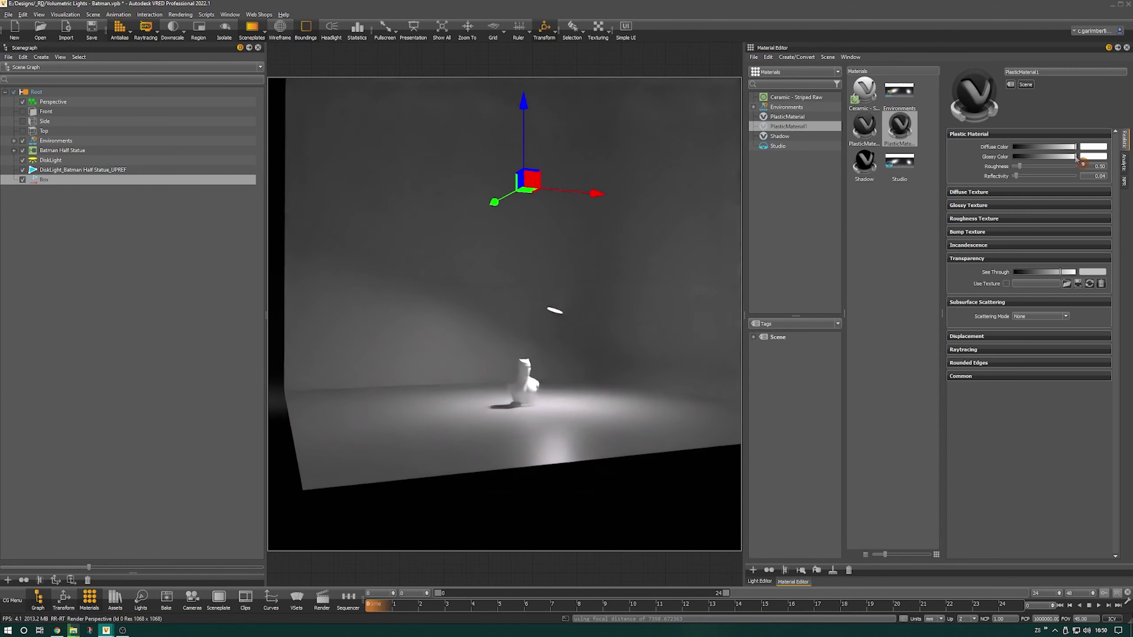
pyautogui.moveTo(1065, 157); pyautogui.dragTo(1026, 157)
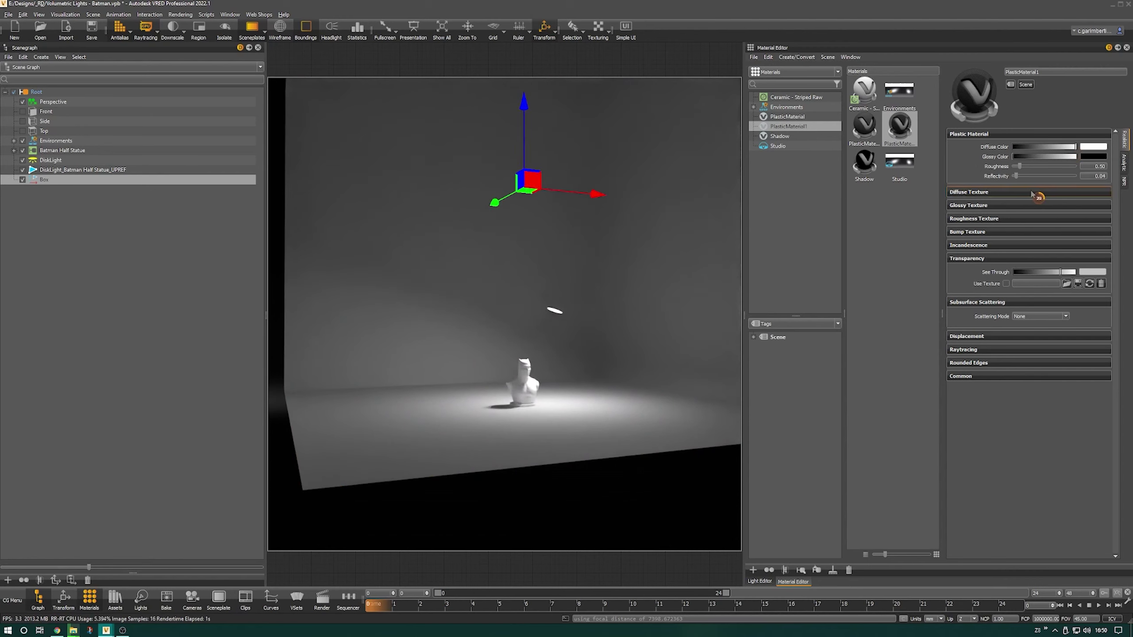
pyautogui.click(1030, 317)
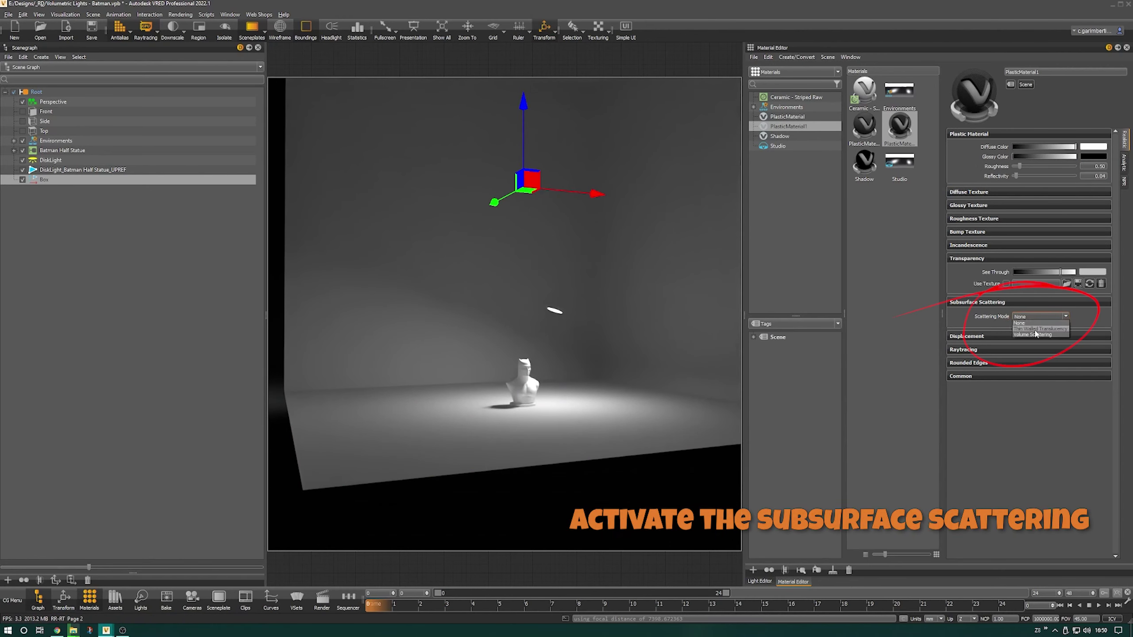
pyautogui.click(1033, 334)
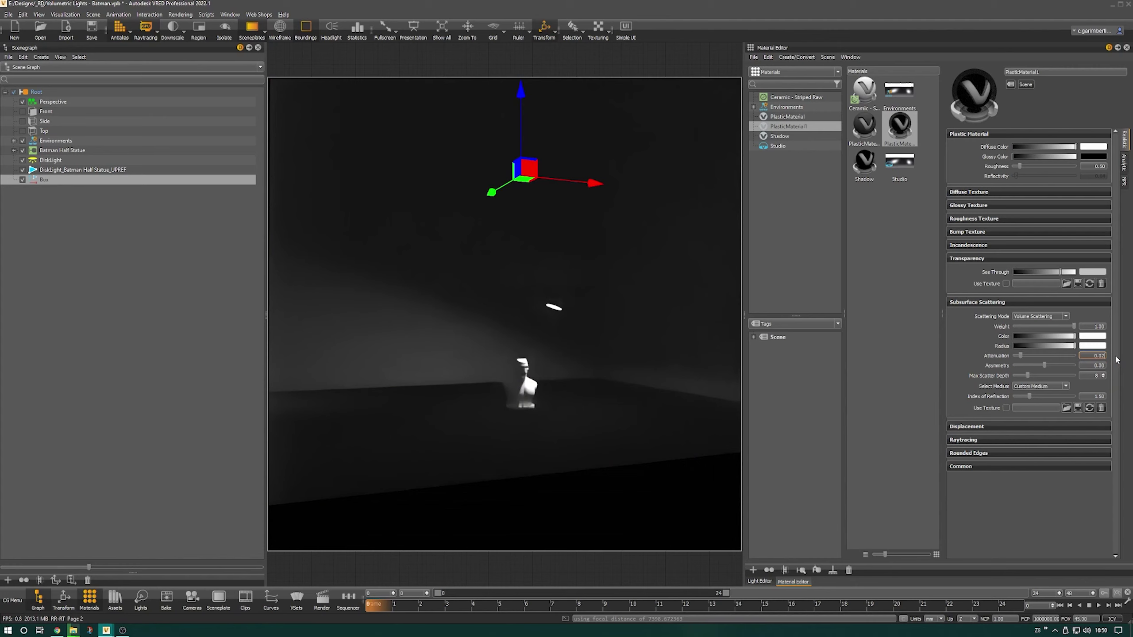
# Step: Set the box material's scattering Attenuation to 0.02, lower its Max Scatter Depth, and set its Index of Refraction to 1.00
pyautogui.press('Return')
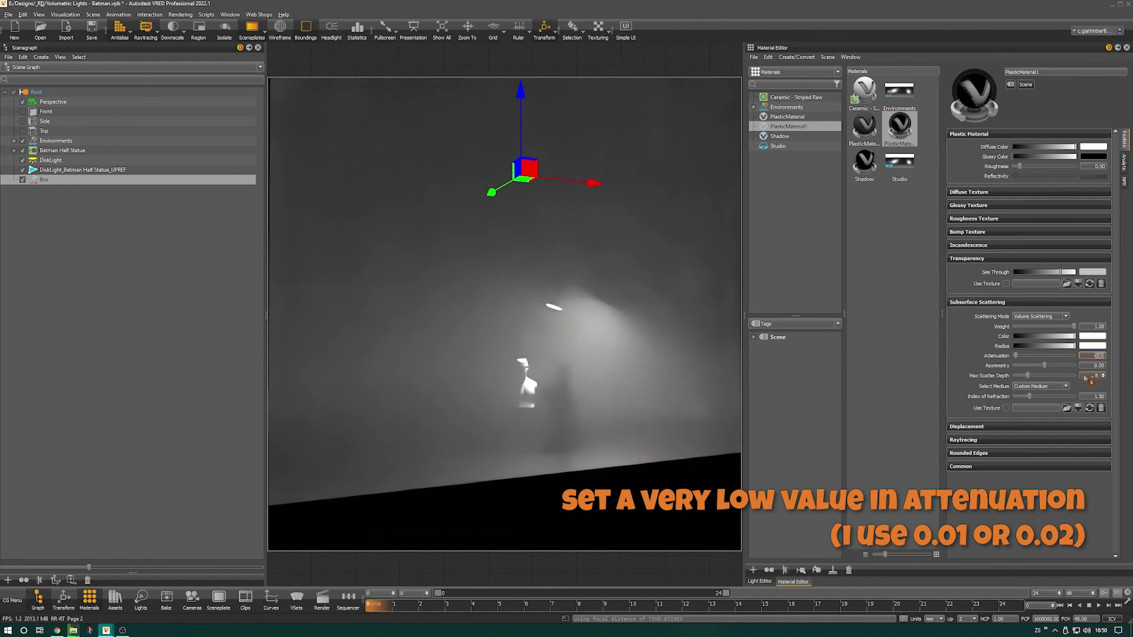
pyautogui.click(1104, 378)
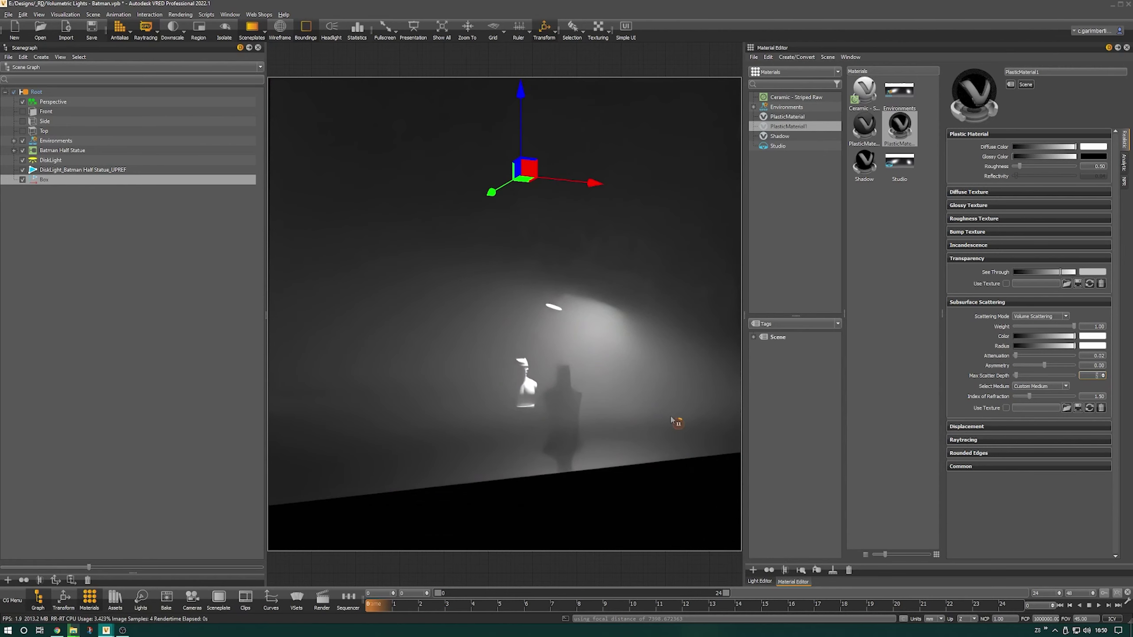
pyautogui.keyDown('alt'); pyautogui.moveTo(567, 393); pyautogui.dragTo(549, 384); pyautogui.keyUp('alt')
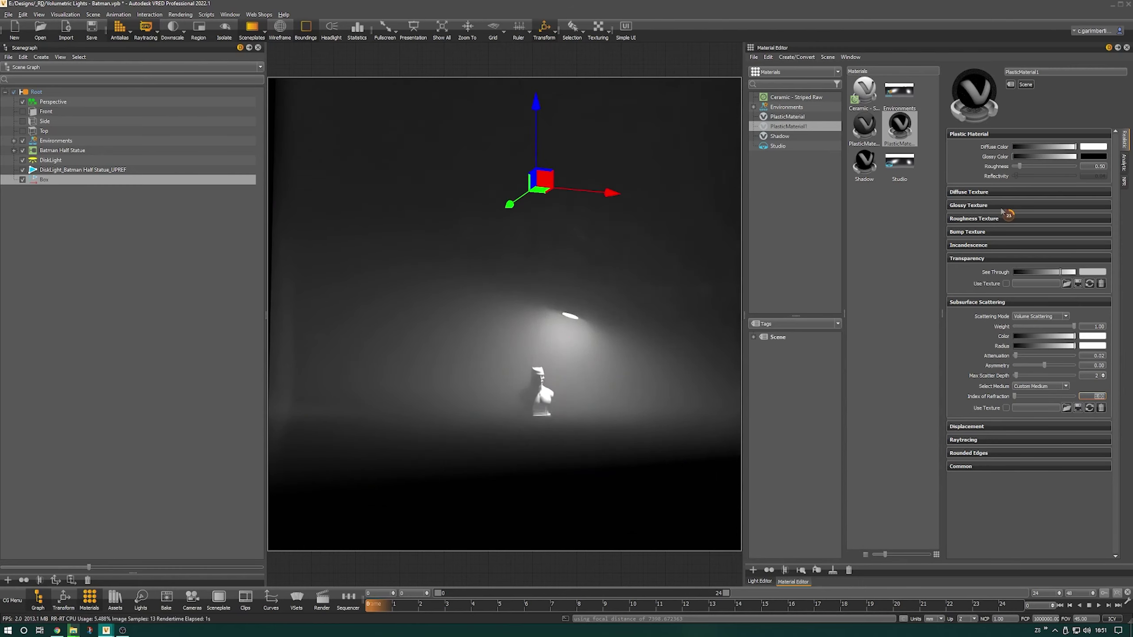
# Step: Enable Use Cone Angle on the disk light with a Cone Angle of 30 and a Penumbra Angle of 5, and clear the box selection
pyautogui.click(760, 581)
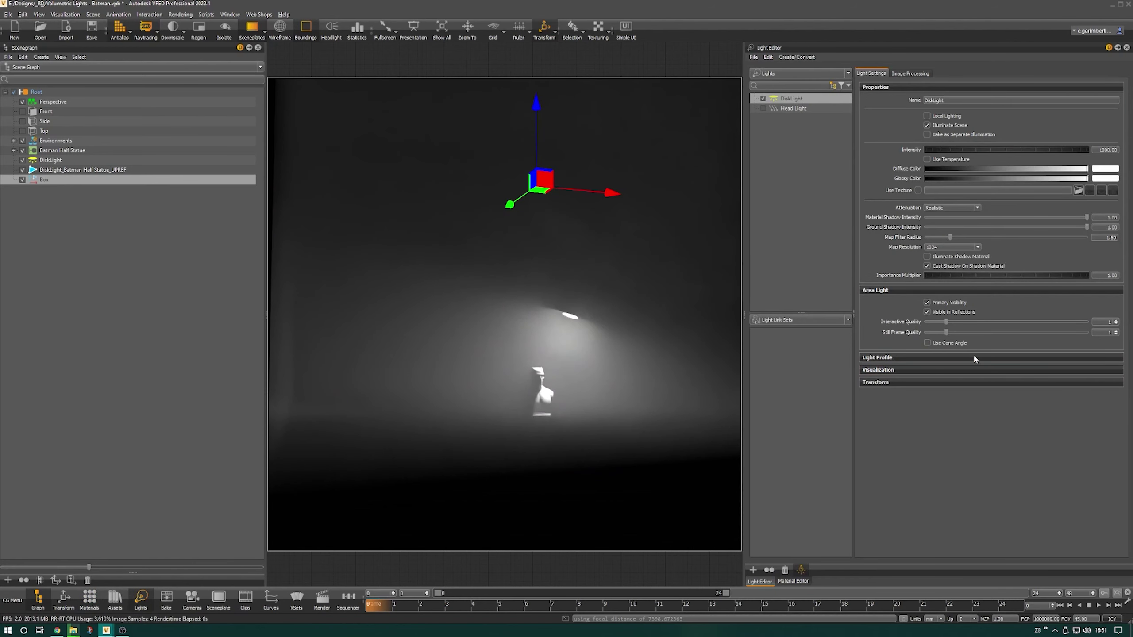
pyautogui.click(927, 342)
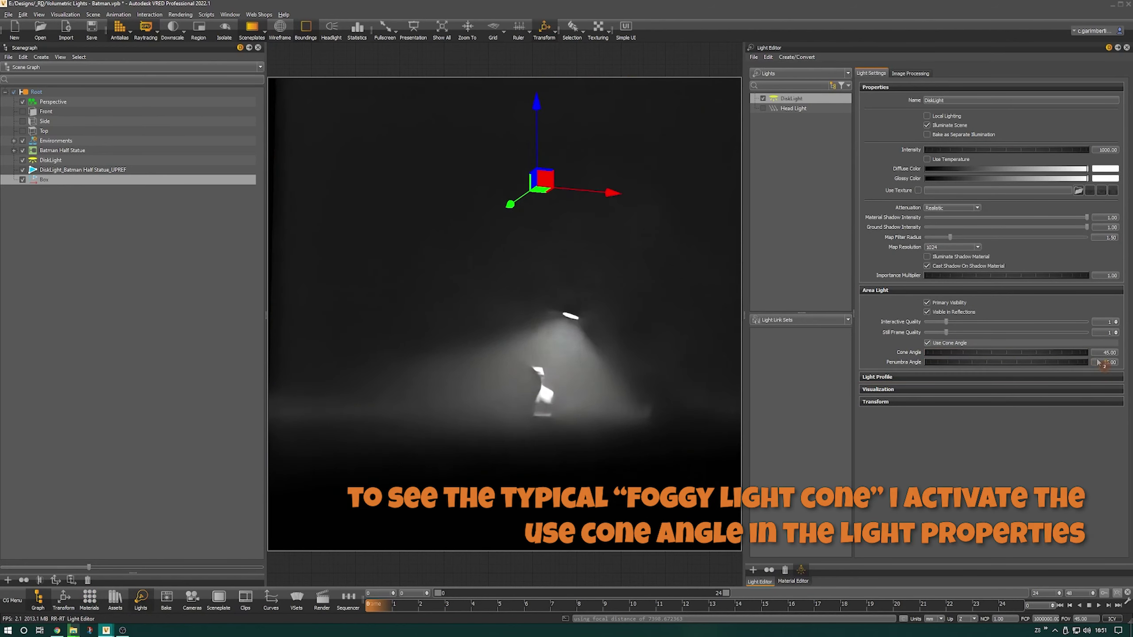
pyautogui.write('30')
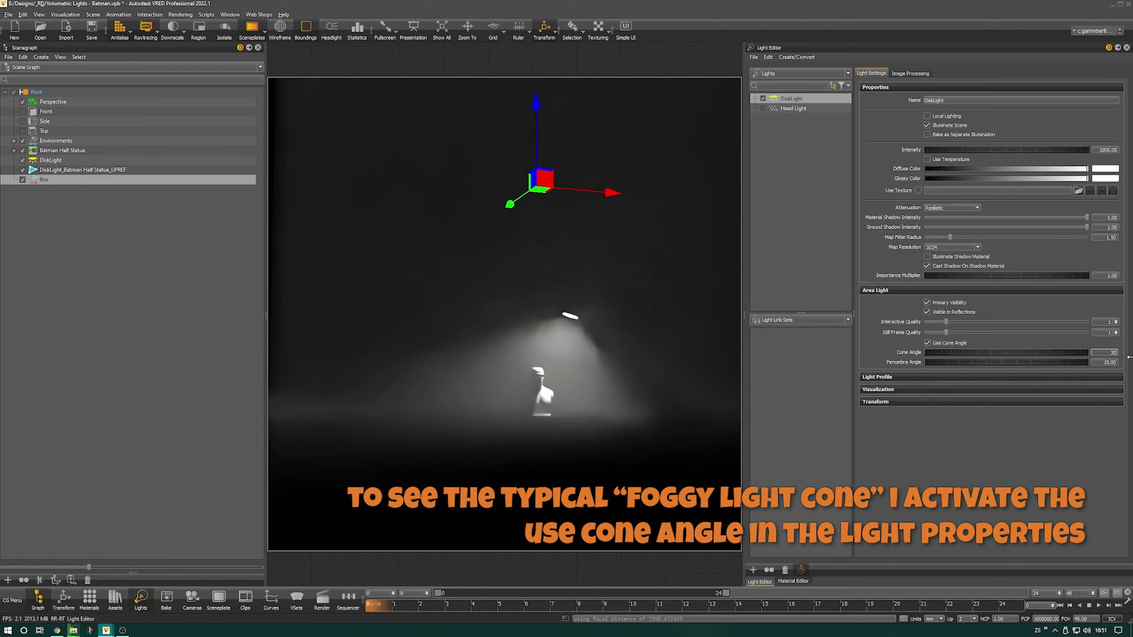
pyautogui.press('Return')
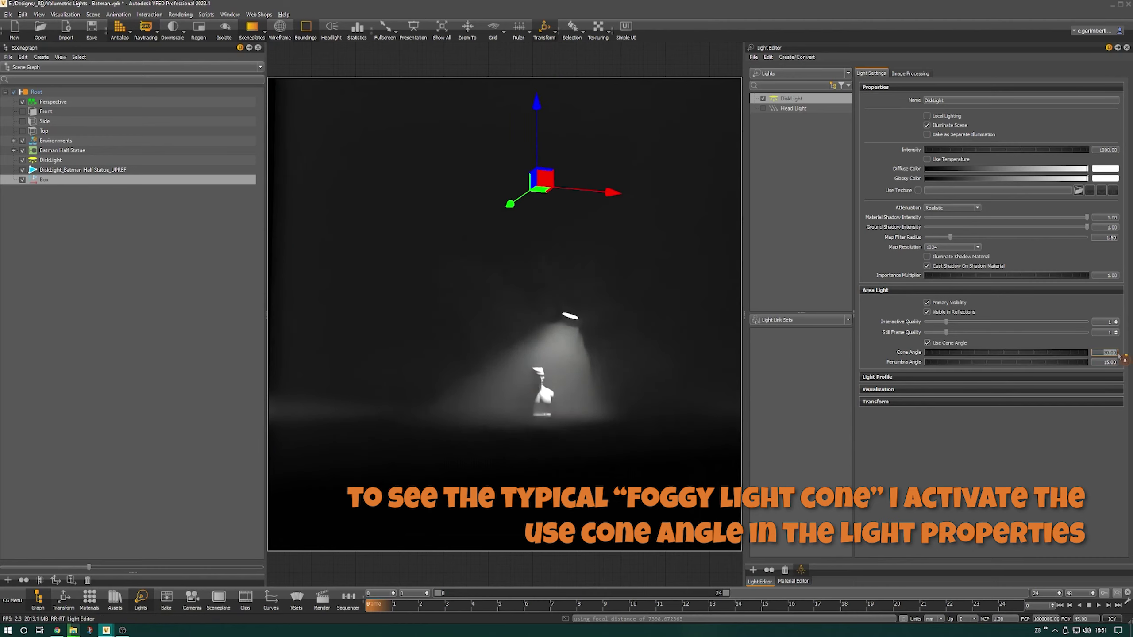
pyautogui.doubleClick(1115, 363)
pyautogui.write('5')
pyautogui.press('Return')
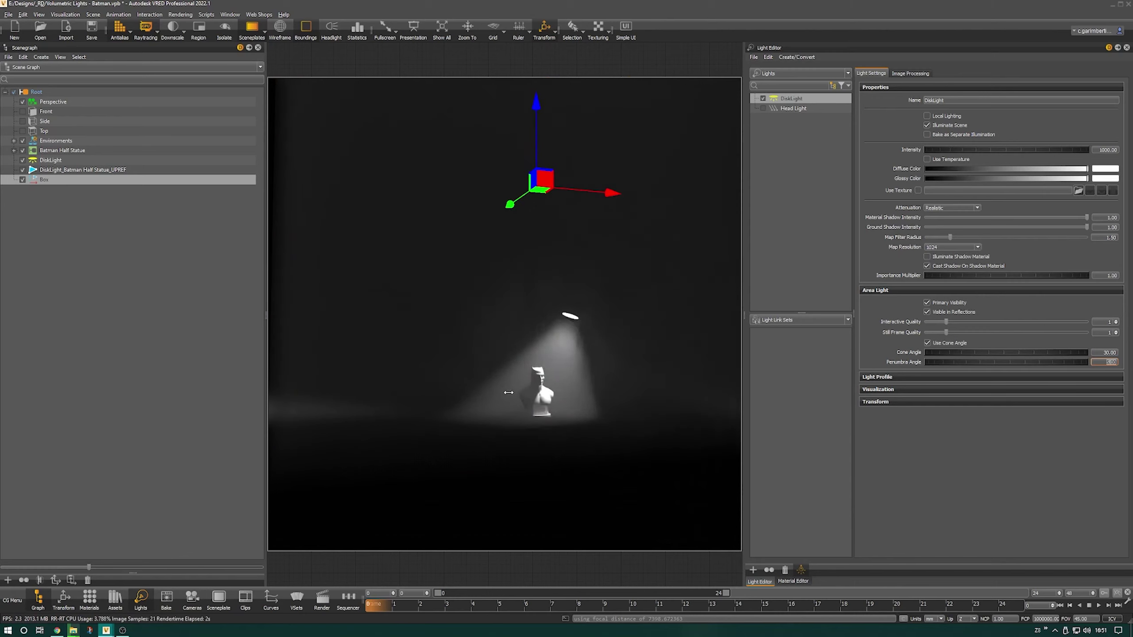
pyautogui.moveTo(509, 393); pyautogui.dragTo(515, 393)
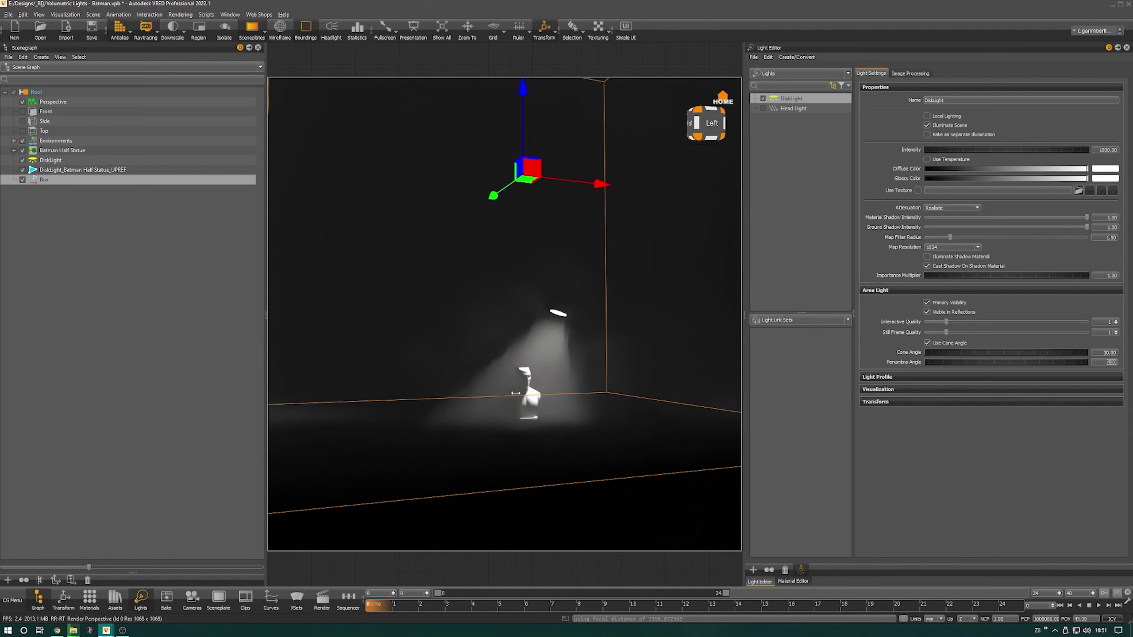
pyautogui.moveTo(515, 393); pyautogui.dragTo(525, 397, button='right')
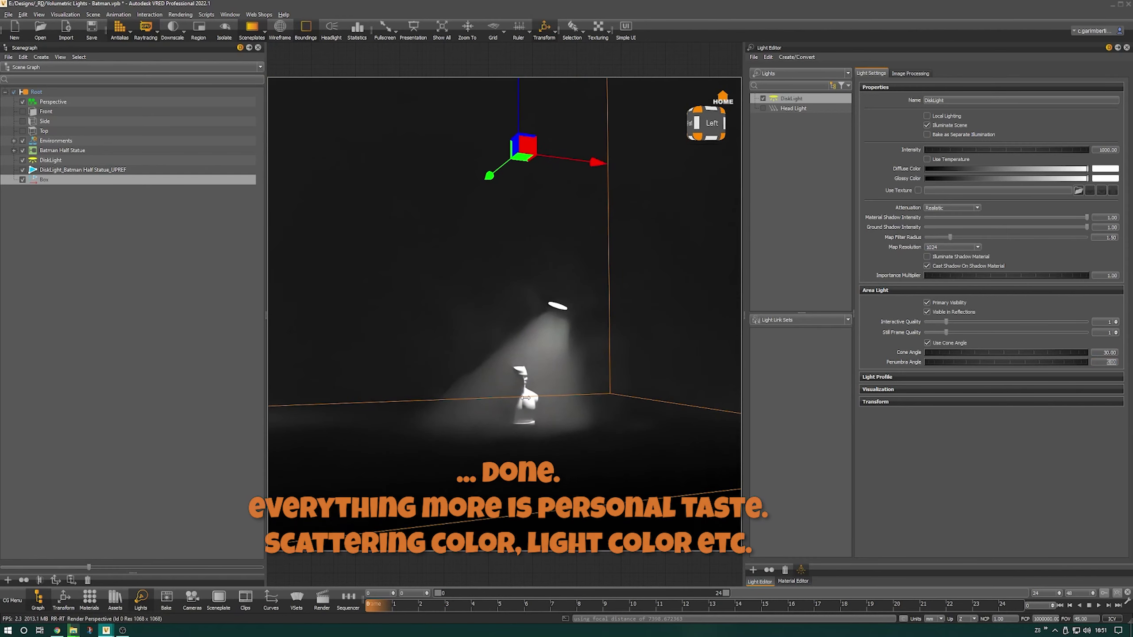
pyautogui.click(237, 330)
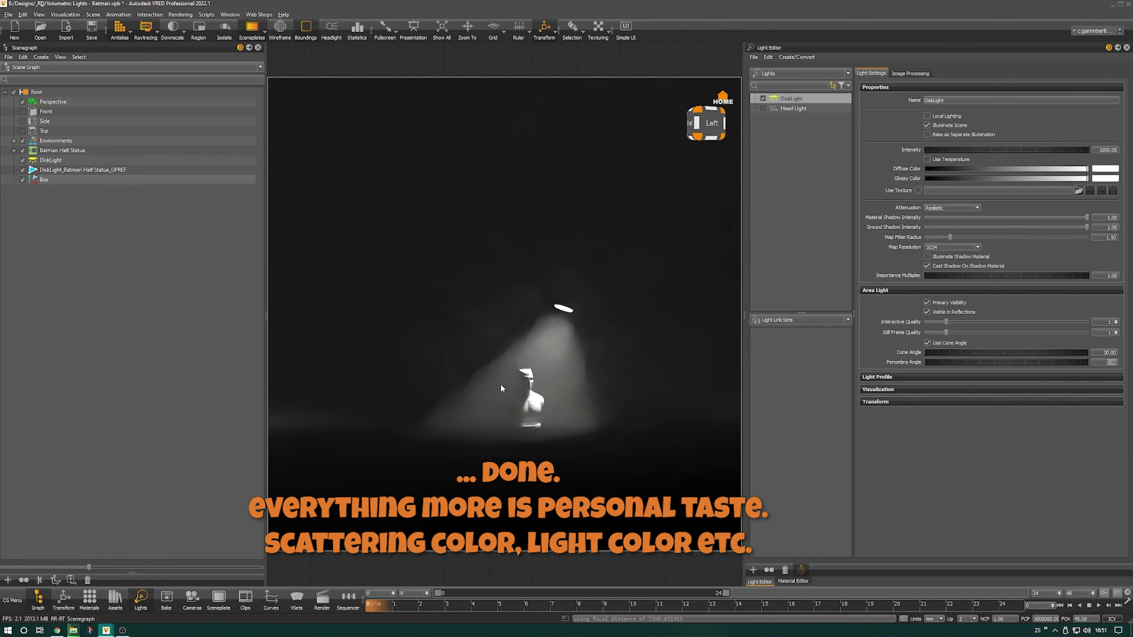
# Step: Move the disk light along its X axis to the opposite side of the bust and clear the selection
pyautogui.moveTo(506, 386); pyautogui.dragTo(525, 387)
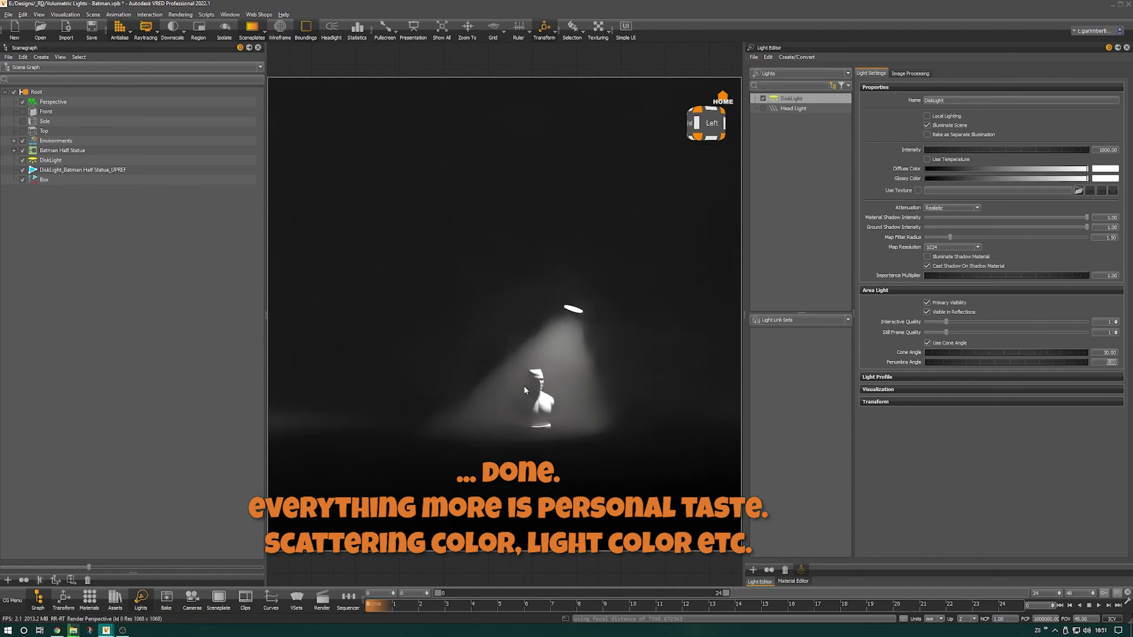
pyautogui.click(525, 388)
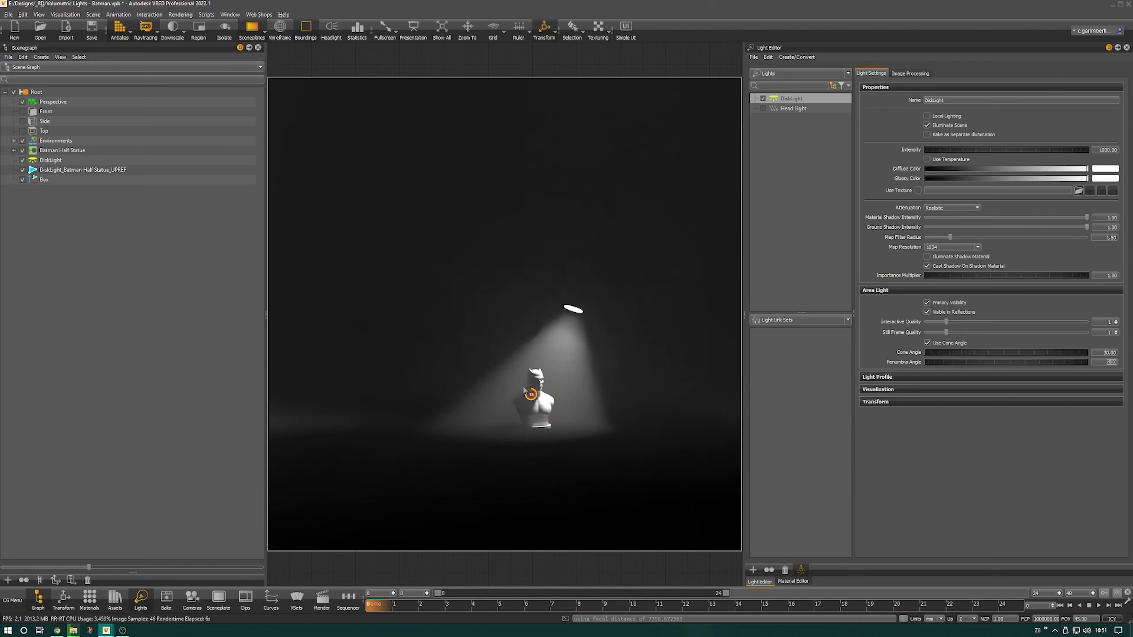
pyautogui.click(50, 160)
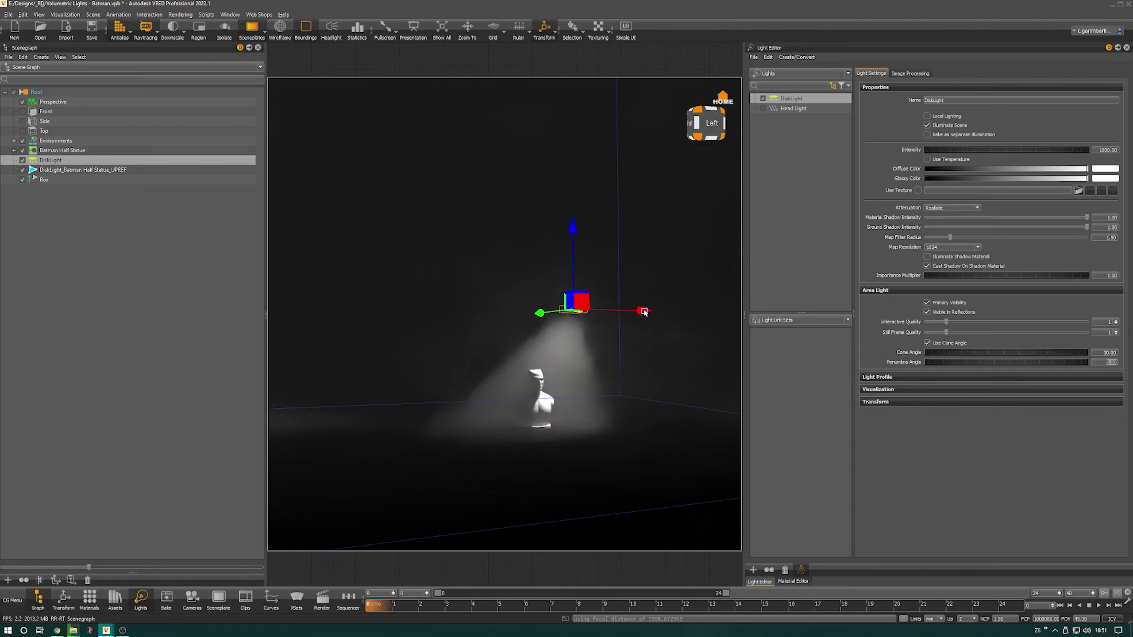
pyautogui.moveTo(644, 313); pyautogui.dragTo(456, 288)
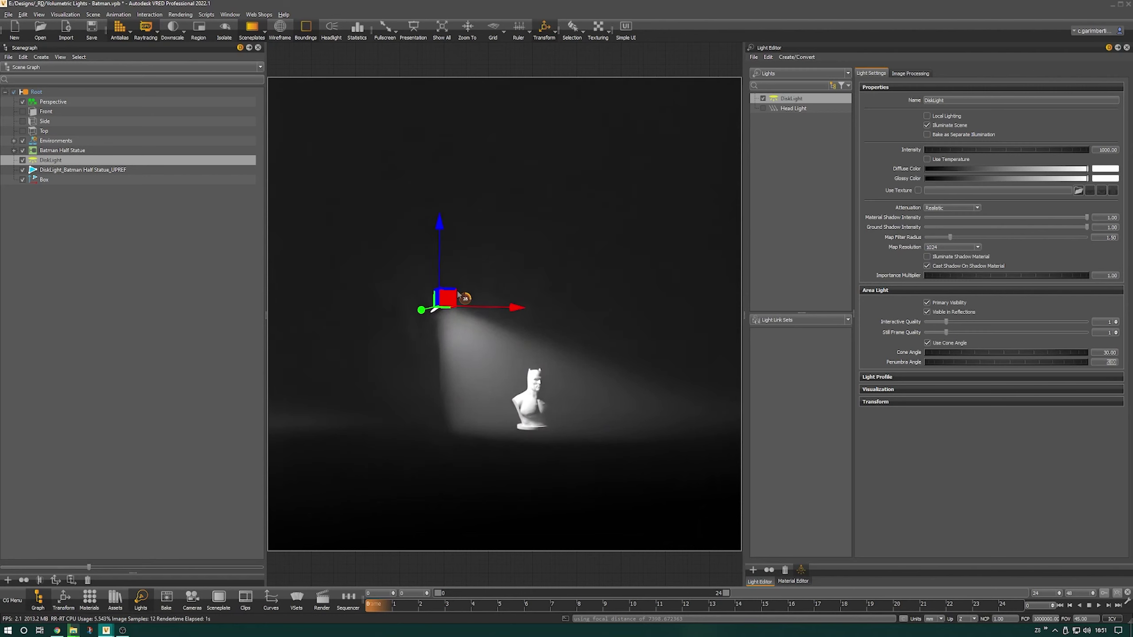
pyautogui.click(125, 221)
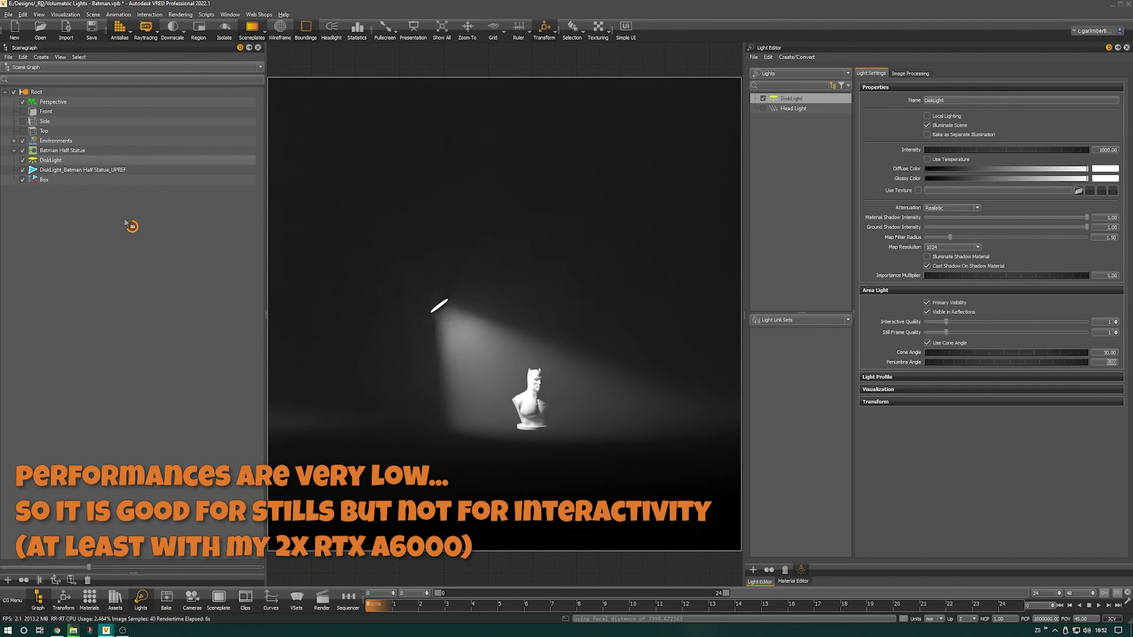
# Step: Set realtime antialiasing to High and the render's image samples to 128
pyautogui.click(65, 14)
pyautogui.moveTo(103, 151)
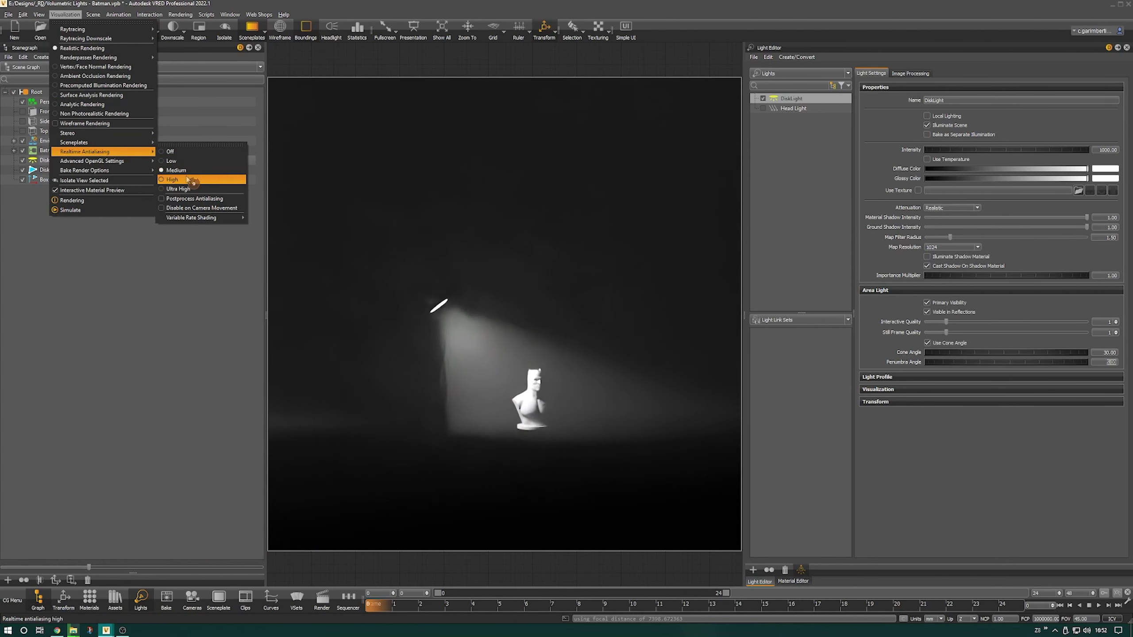
pyautogui.click(186, 175)
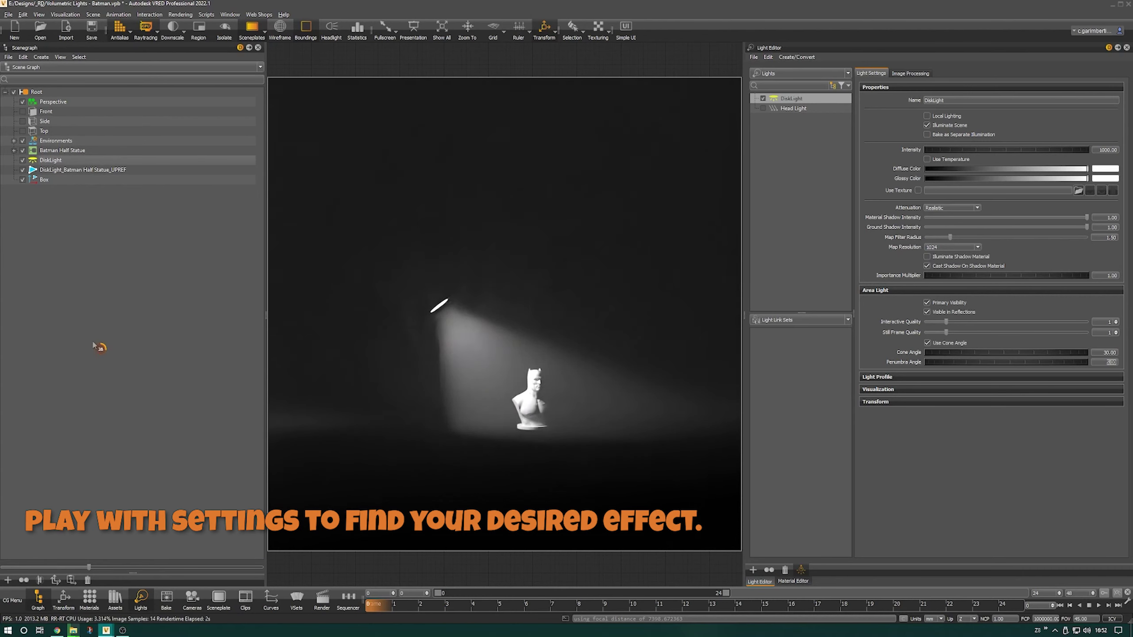
pyautogui.click(322, 599)
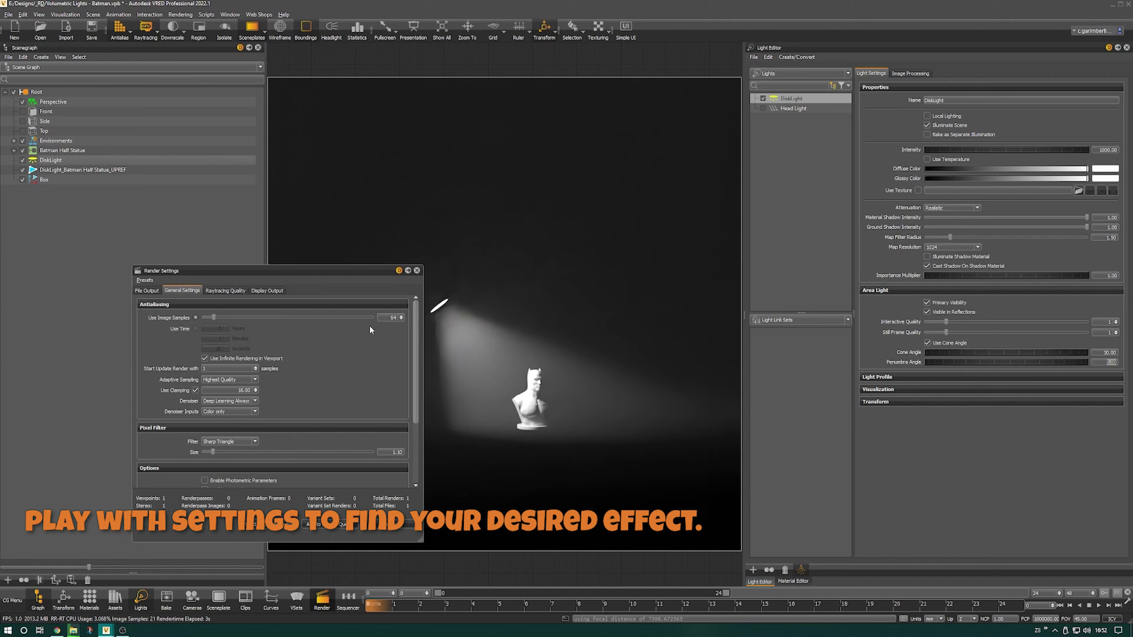
pyautogui.moveTo(385, 318); pyautogui.dragTo(415, 322)
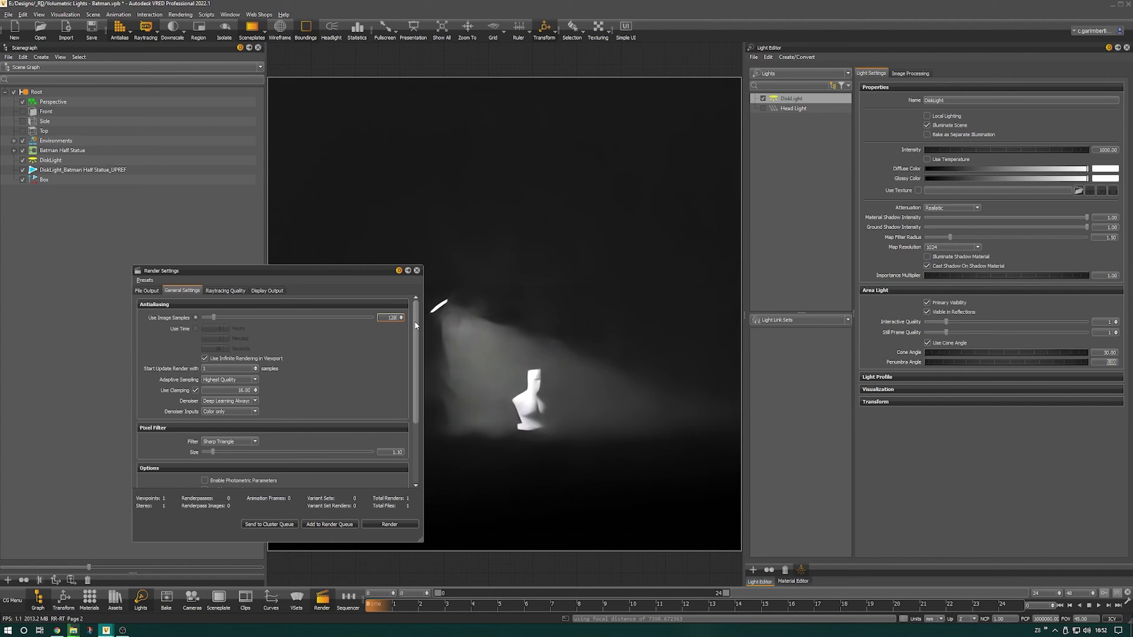
pyautogui.click(416, 270)
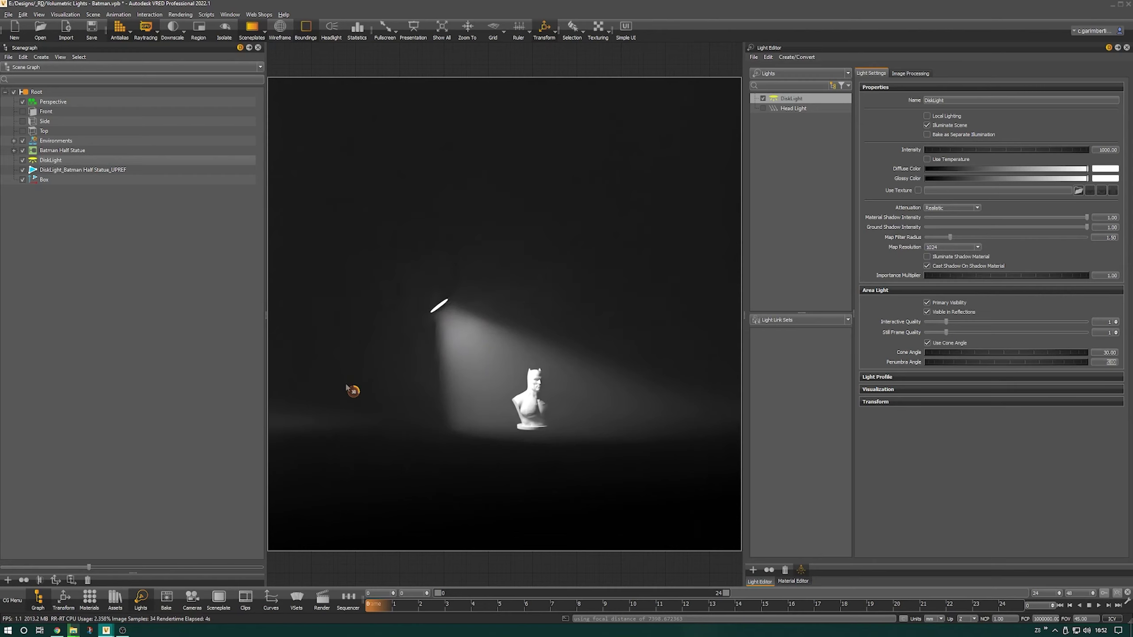
# Step: Examine the bust and the volumetric light cone from a slightly shifted viewpoint
pyautogui.keyDown('shift'); pyautogui.click(432, 388); pyautogui.keyUp('shift')
pyautogui.moveTo(507, 406); pyautogui.dragTo(560, 407)
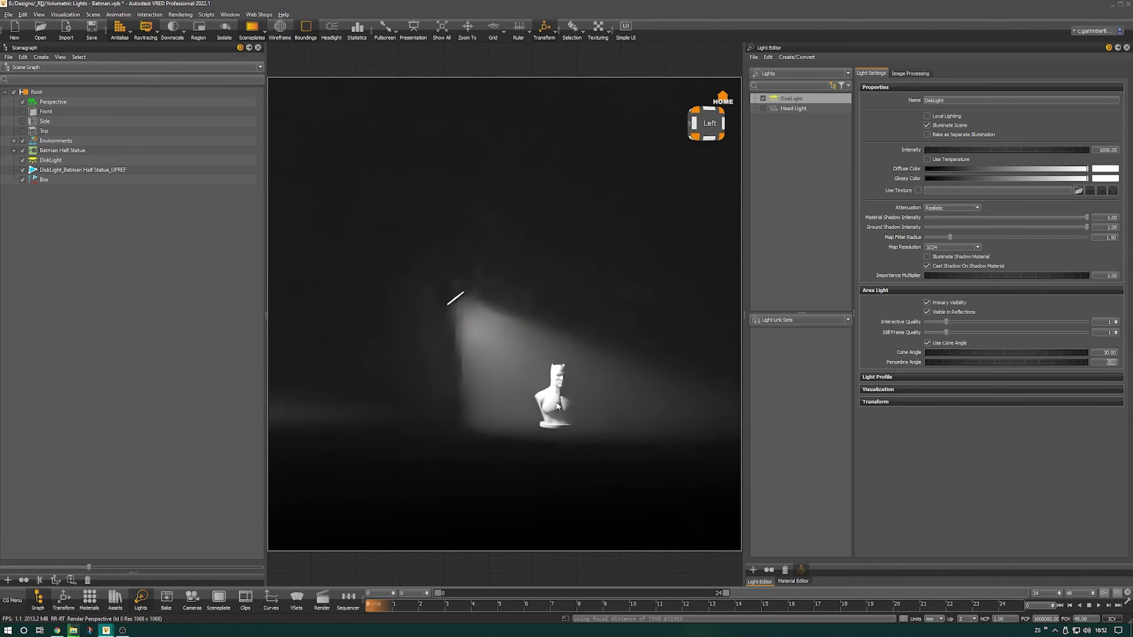
pyautogui.moveTo(560, 407); pyautogui.dragTo(479, 398, button='middle')
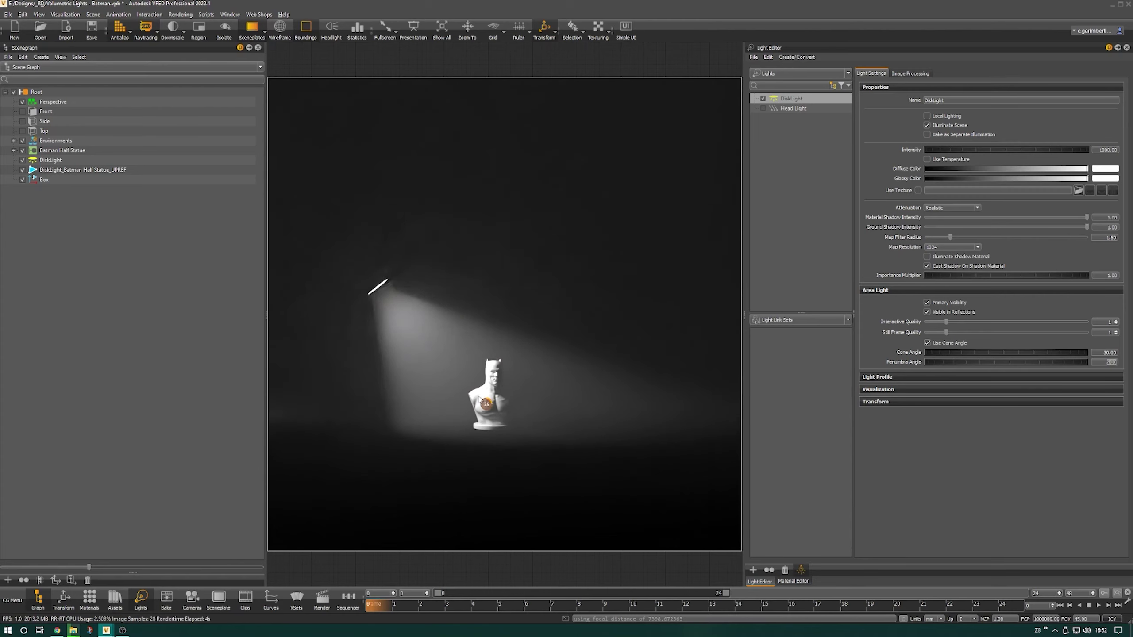
# Step: Set the box's Z translation to about 2835.48, return to the light settings and clear the selection
pyautogui.click(50, 179)
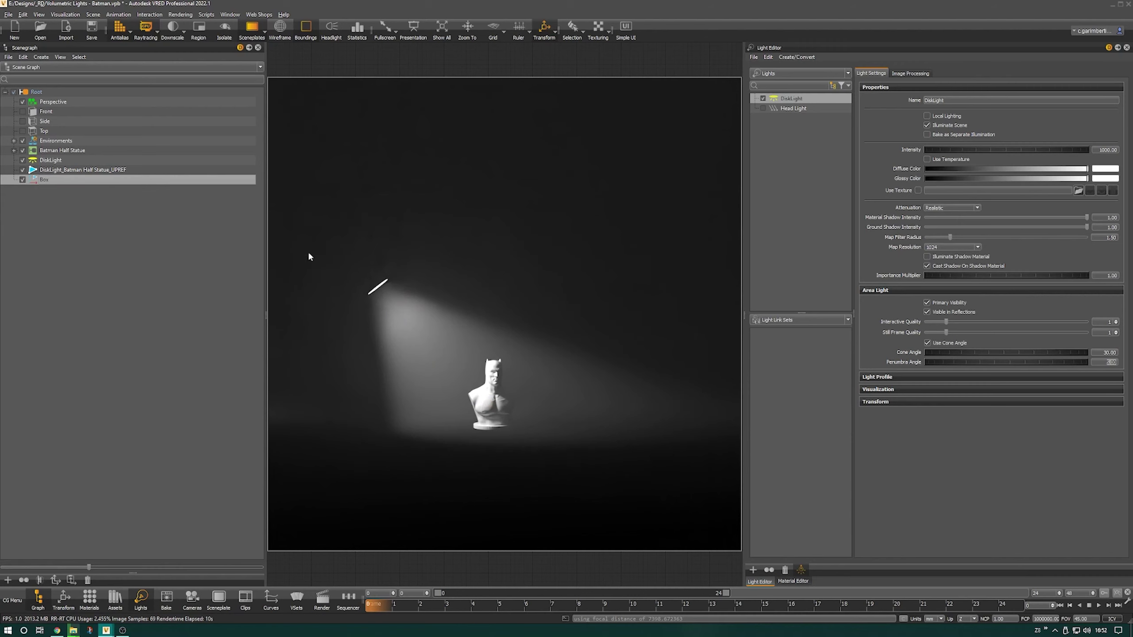
pyautogui.click(63, 599)
pyautogui.moveTo(783, 51); pyautogui.dragTo(906, 130)
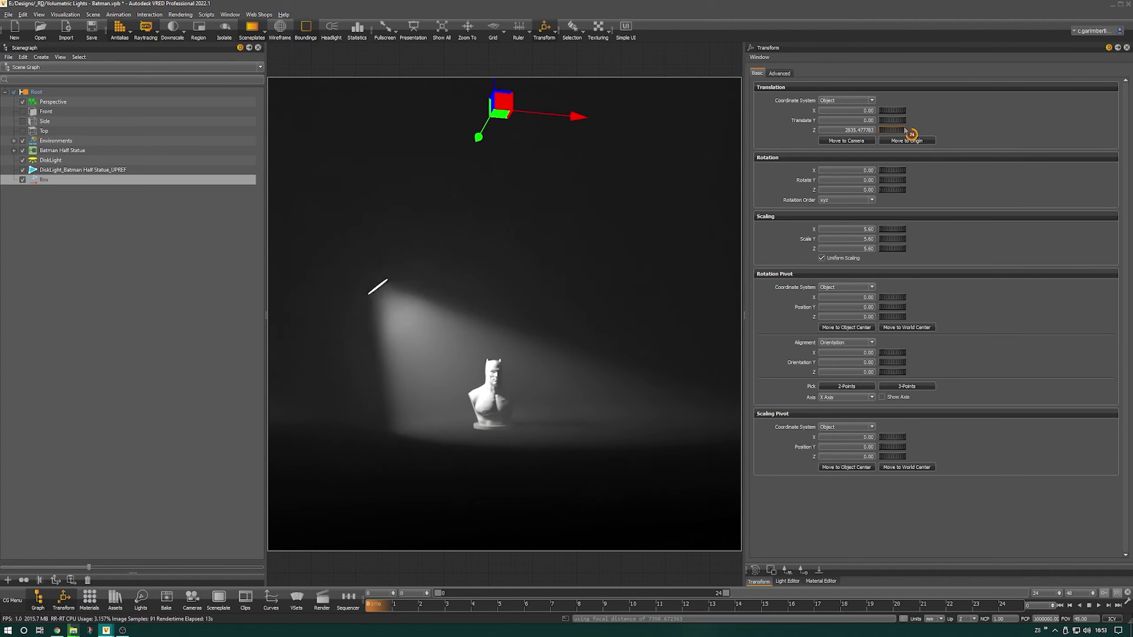
pyautogui.click(798, 582)
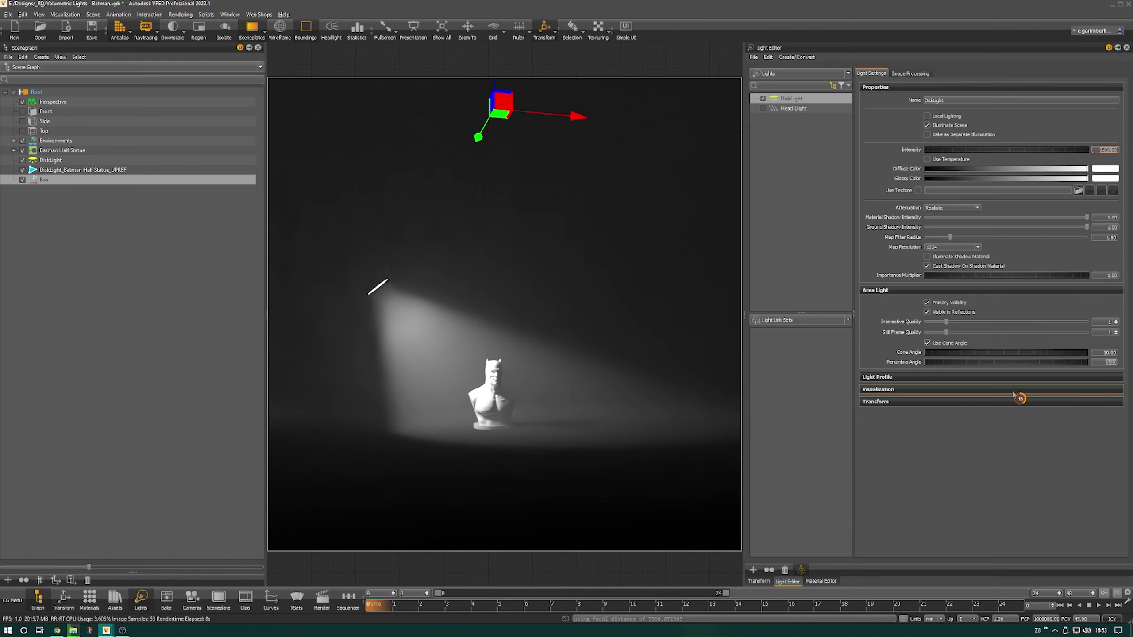
pyautogui.press('Escape')
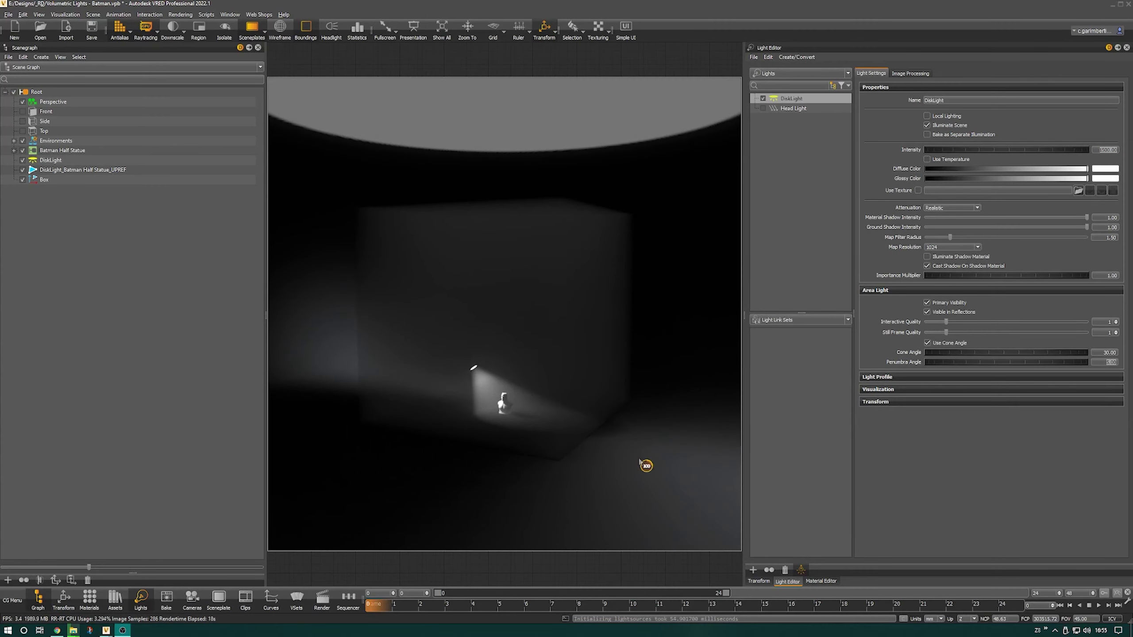
# Step: Frame the Batman bust and examine its lighting and shadows from several sides
pyautogui.keyDown('alt'); pyautogui.moveTo(474, 462); pyautogui.dragTo(728, 471); pyautogui.keyUp('alt')
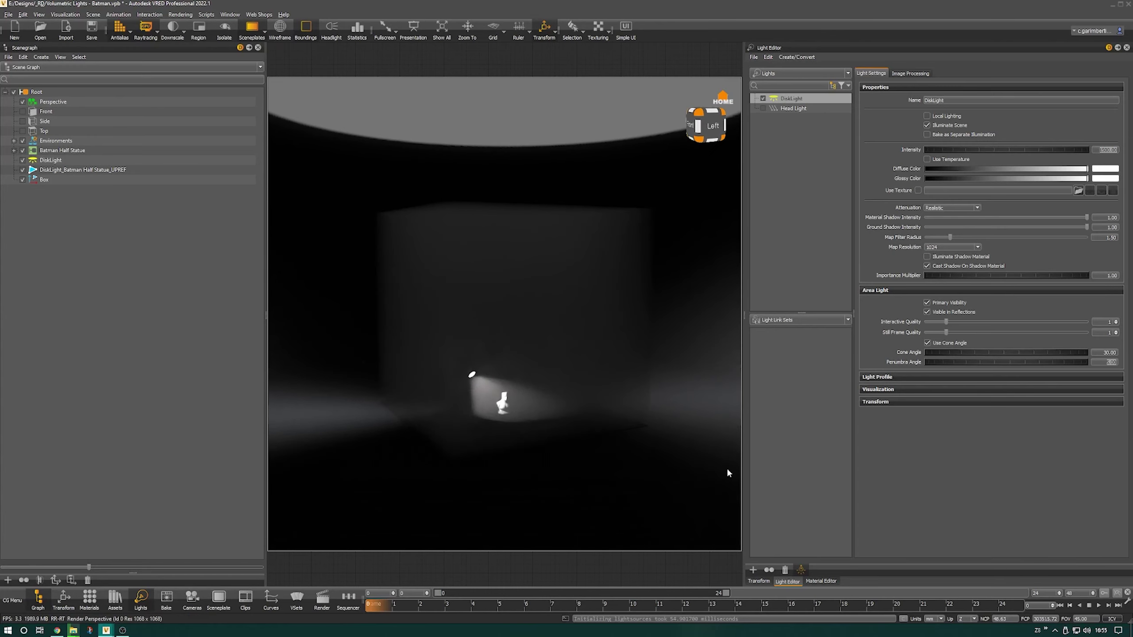
pyautogui.click(56, 152)
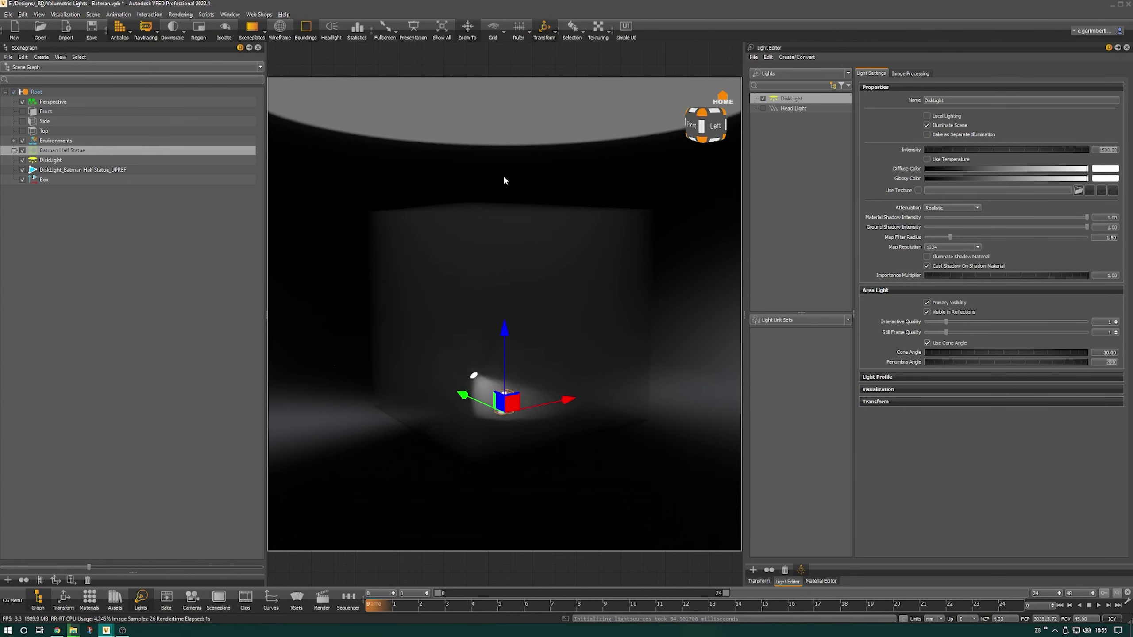
pyautogui.press('f')
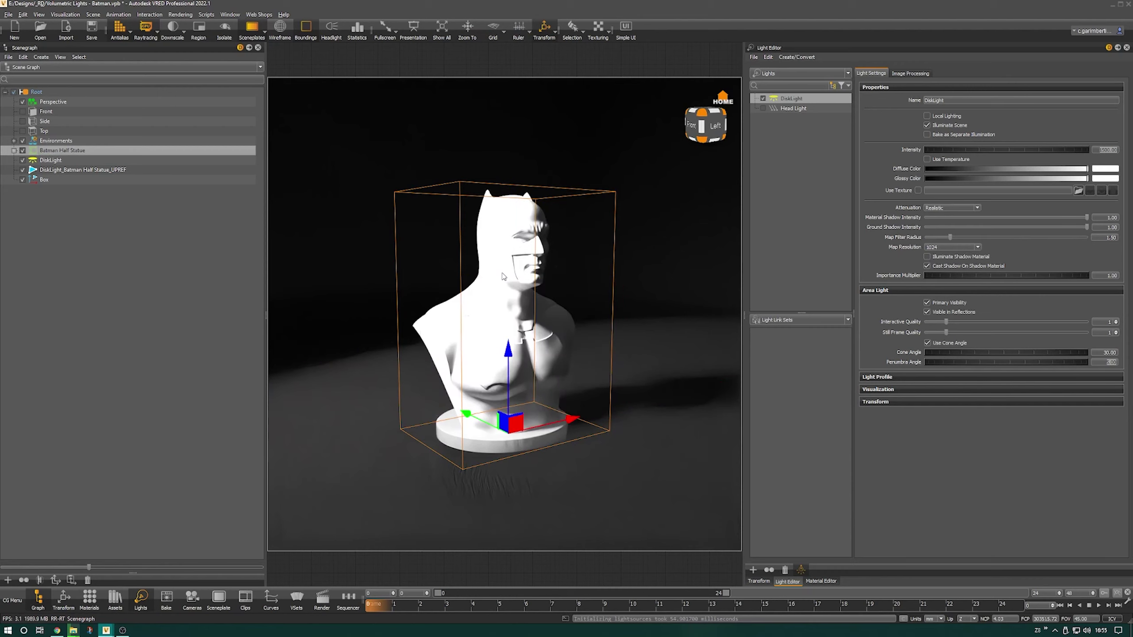
pyautogui.scroll(-1, 502, 273)
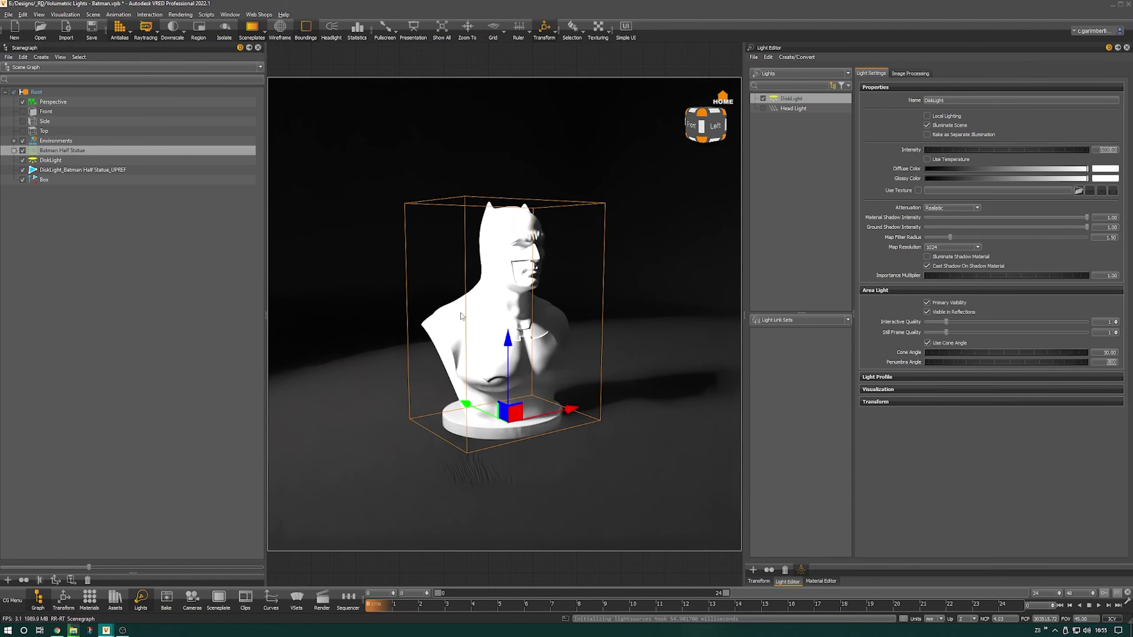
pyautogui.moveTo(460, 315); pyautogui.dragTo(321, 308)
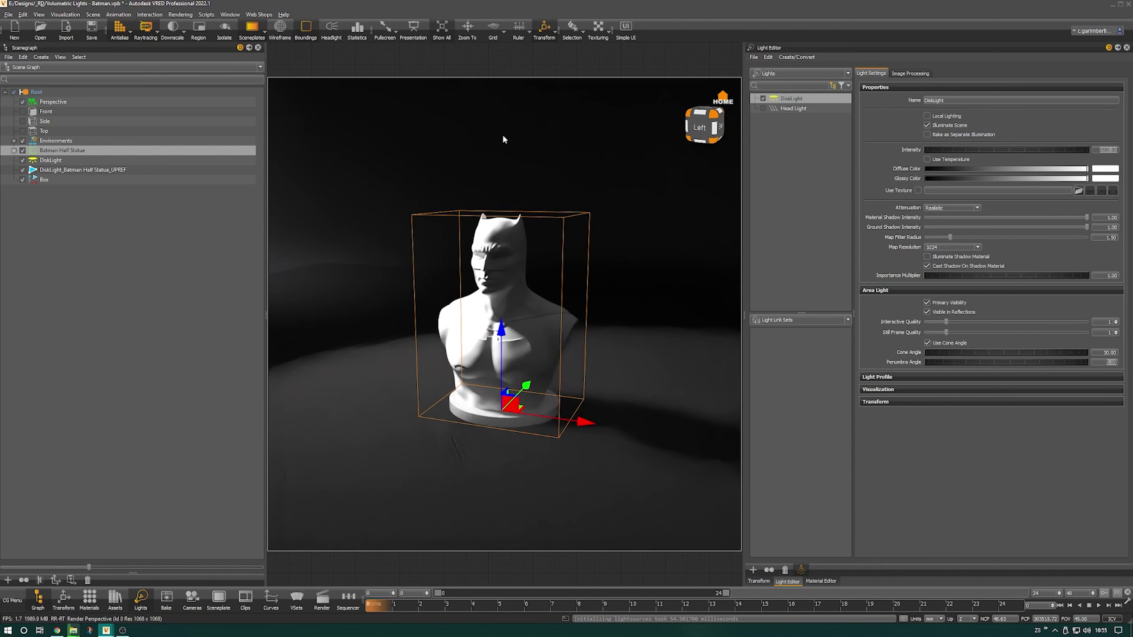
pyautogui.click(147, 311)
pyautogui.moveTo(513, 456); pyautogui.dragTo(411, 437)
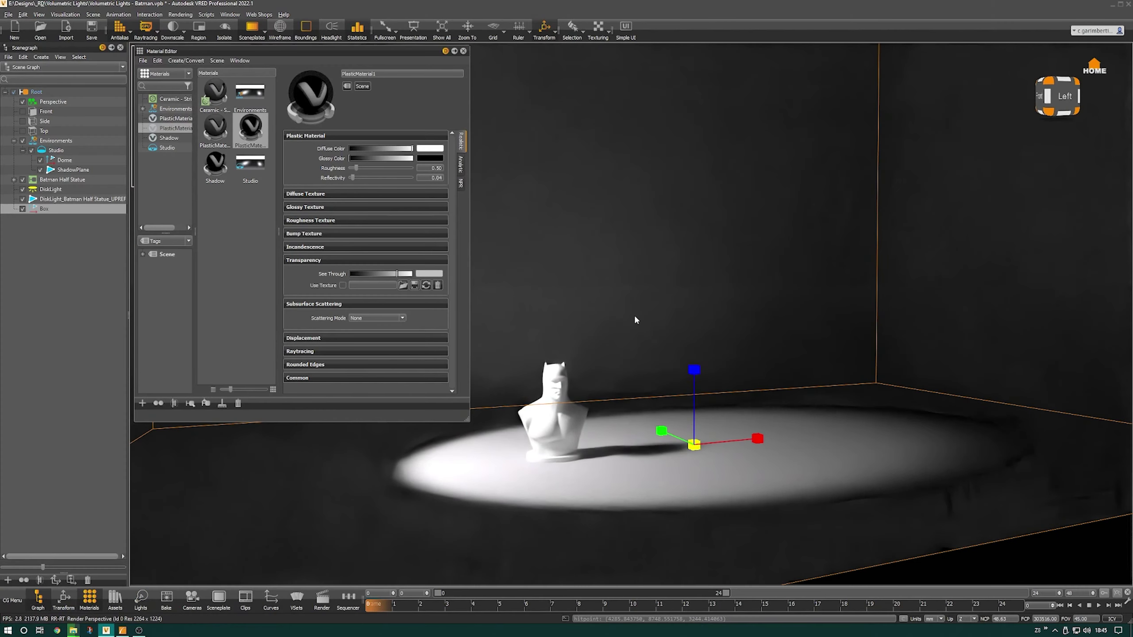
# Step: Set the box's plastic material to Volume Scattering and close its material settings
pyautogui.moveTo(635, 317); pyautogui.dragTo(603, 309)
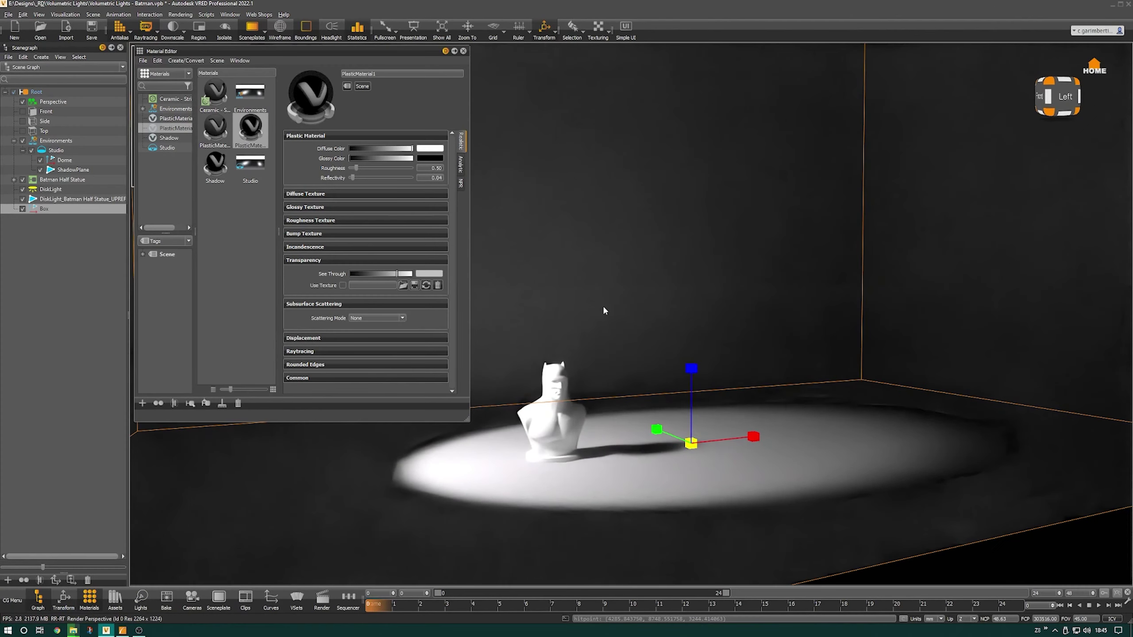
pyautogui.click(377, 318)
pyautogui.click(377, 336)
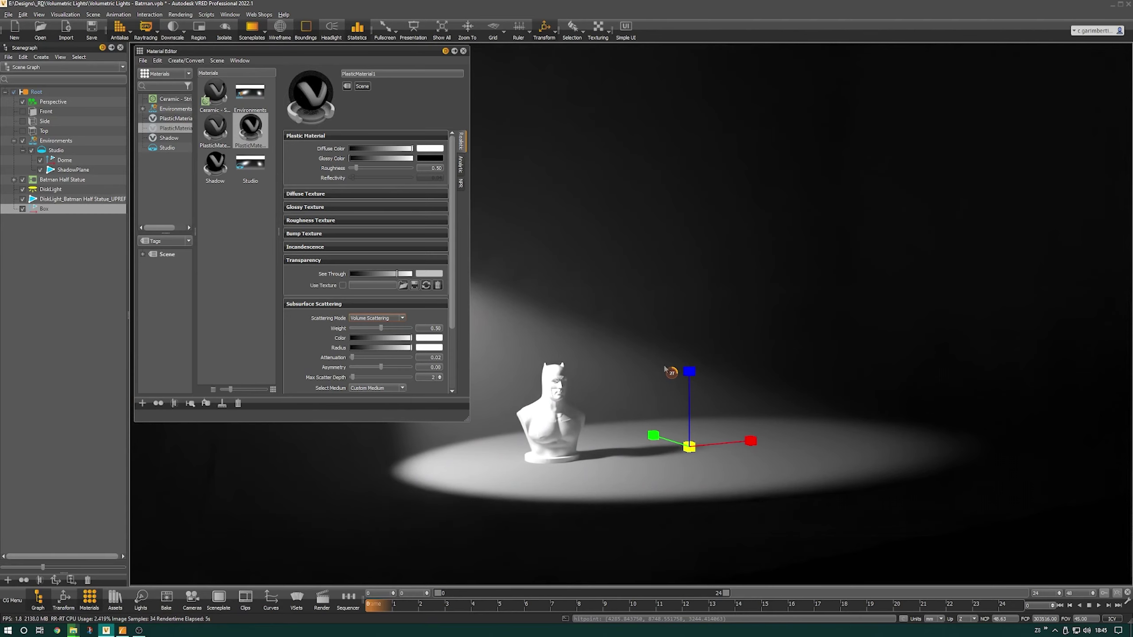
pyautogui.click(463, 51)
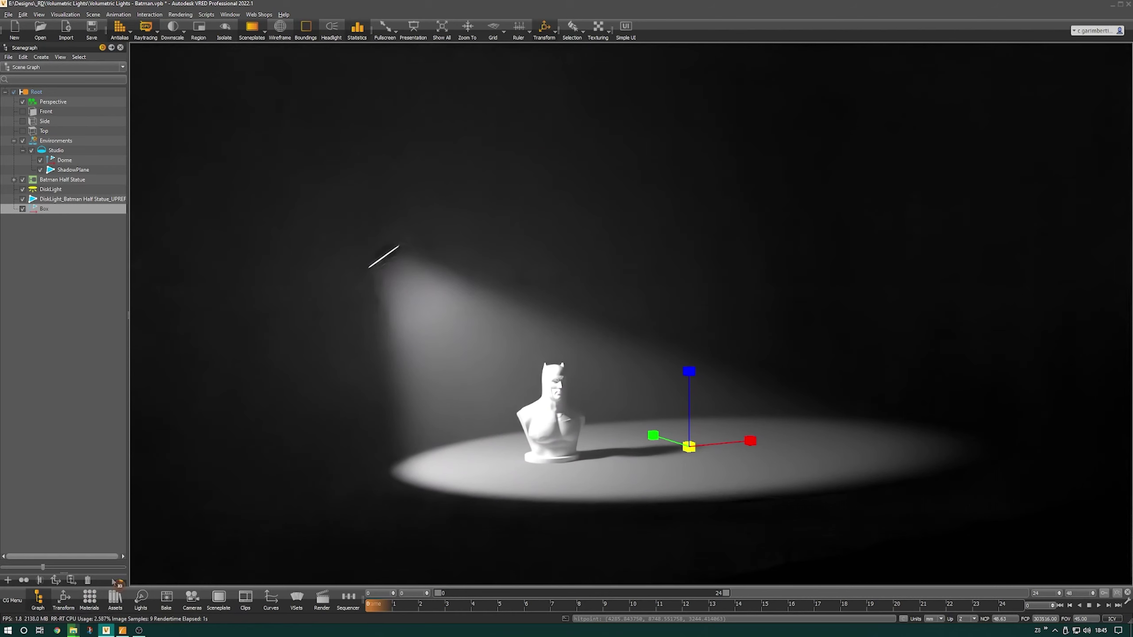
# Step: Disable Uniform Scaling on the box and set its Scale X to 0.7 and Scale Z to 0.5
pyautogui.click(63, 599)
pyautogui.click(962, 350)
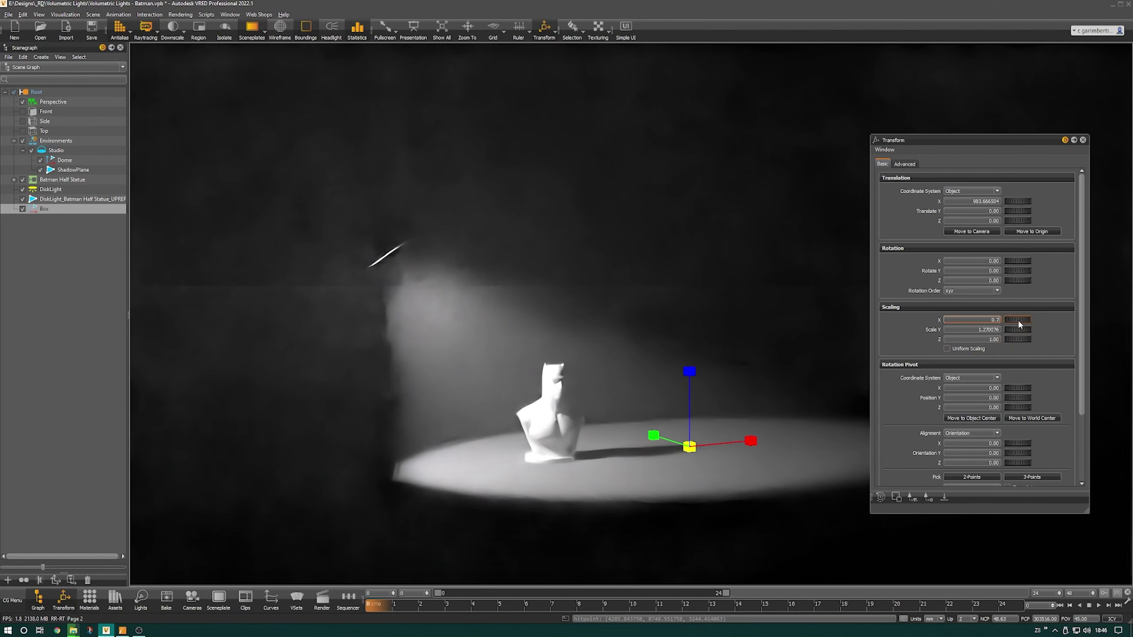
pyautogui.press('Tab')
pyautogui.press('Tab')
pyautogui.write('0.7')
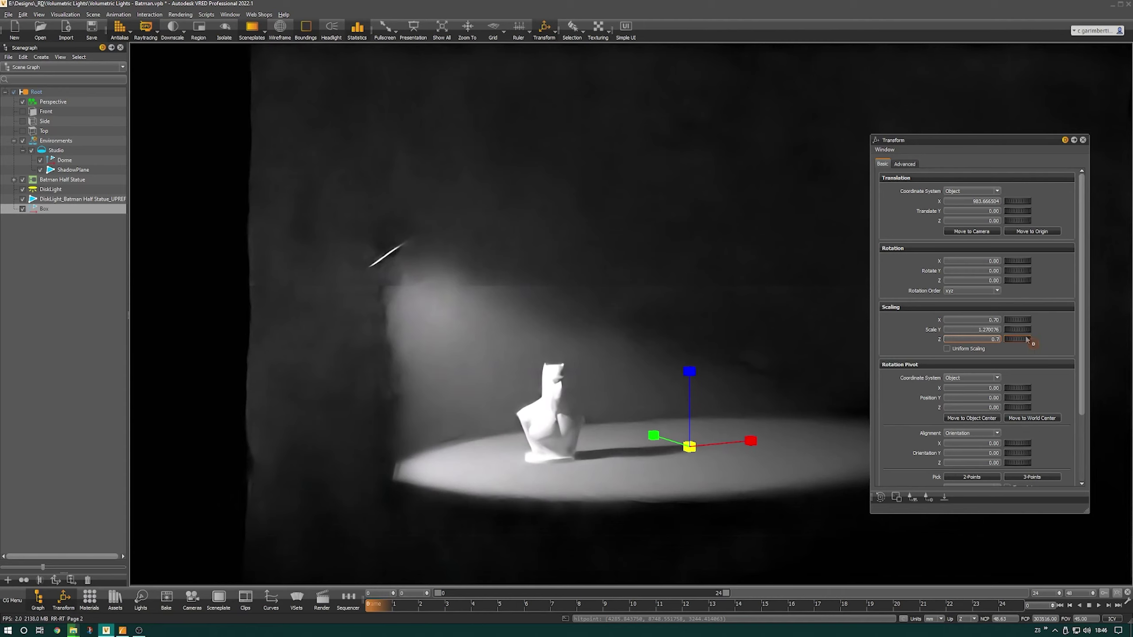
pyautogui.press('BackSpace')
pyautogui.write('5')
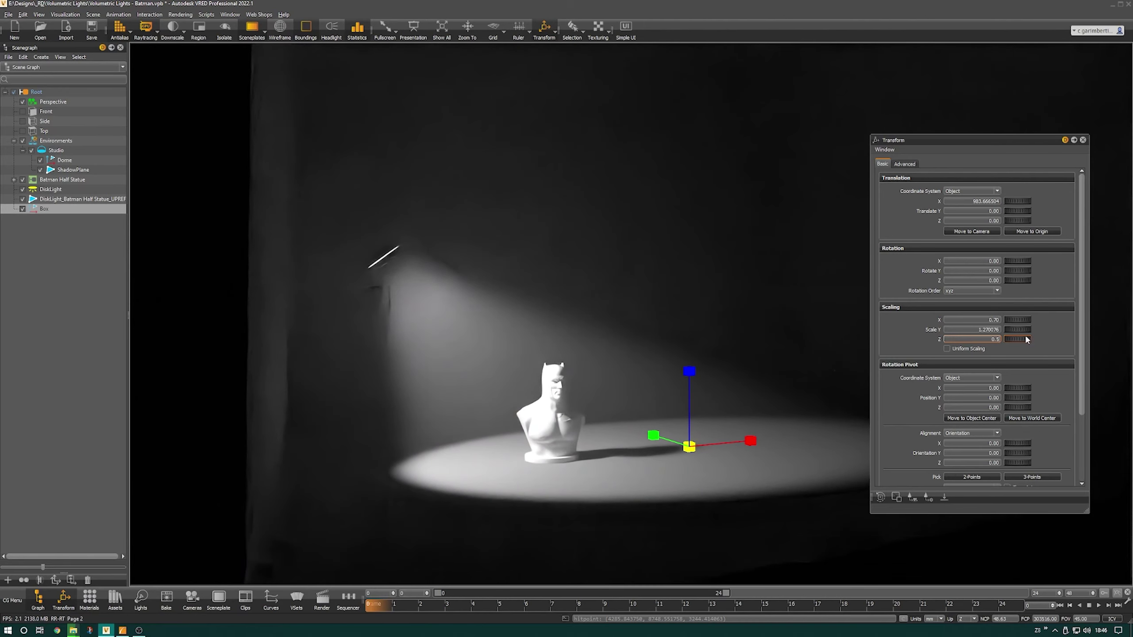
pyautogui.press('Return')
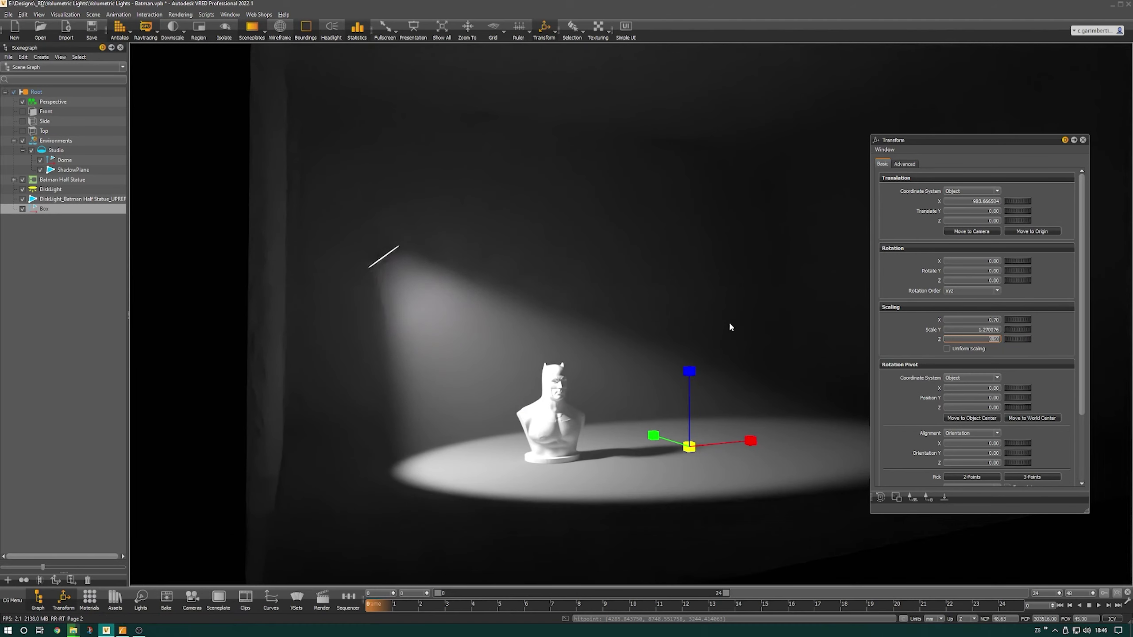
# Step: Lower the box material's Roughness to 0.01, trying a white Glossy Color before returning it to black
pyautogui.keyDown('alt'); pyautogui.moveTo(728, 321); pyautogui.dragTo(662, 340); pyautogui.keyUp('alt')
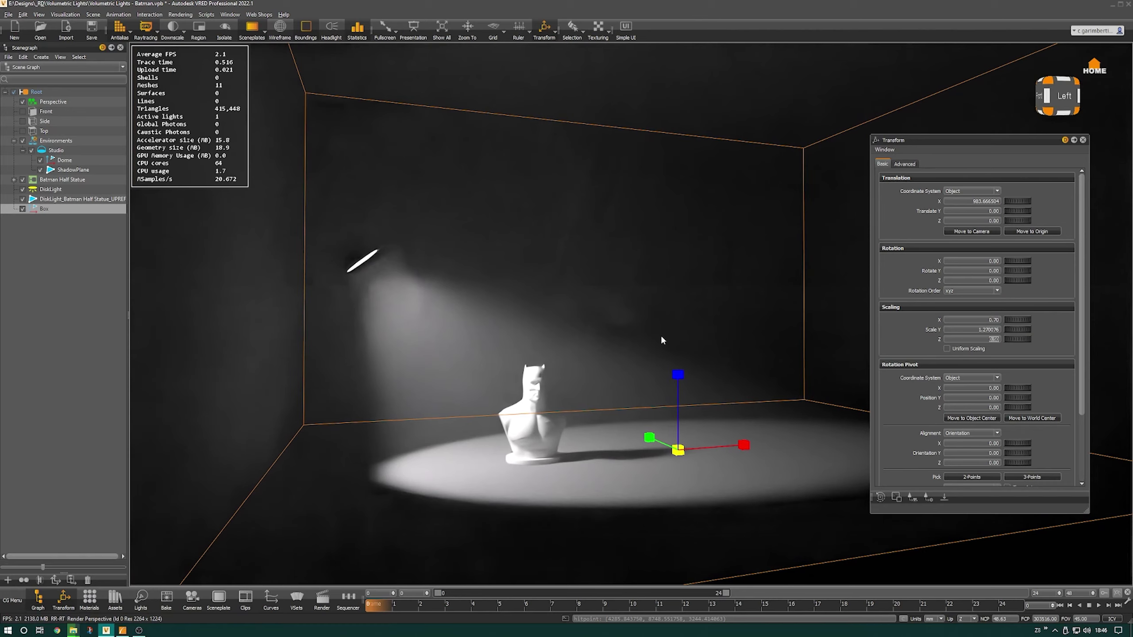
pyautogui.hotkey('ctrl', 'i')
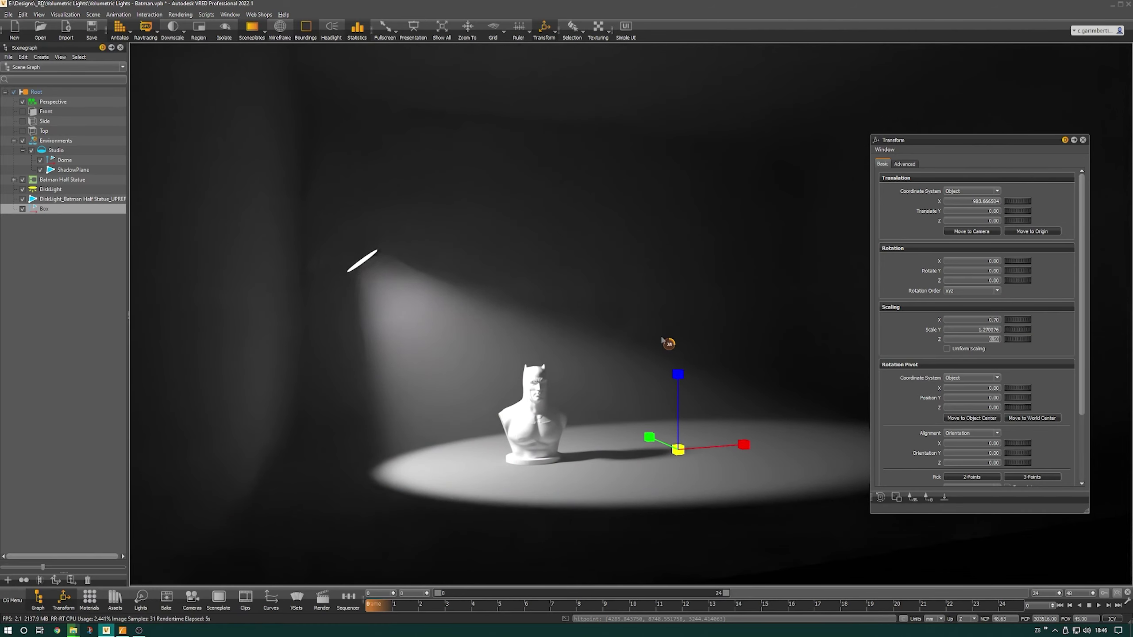
pyautogui.click(90, 598)
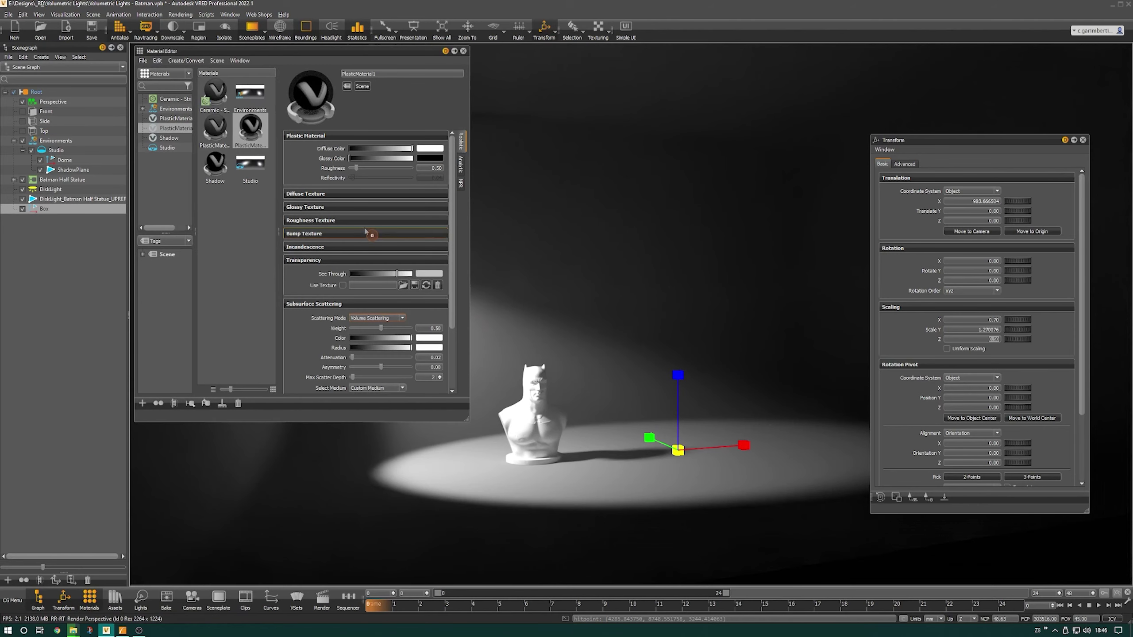
pyautogui.moveTo(357, 168); pyautogui.dragTo(424, 162)
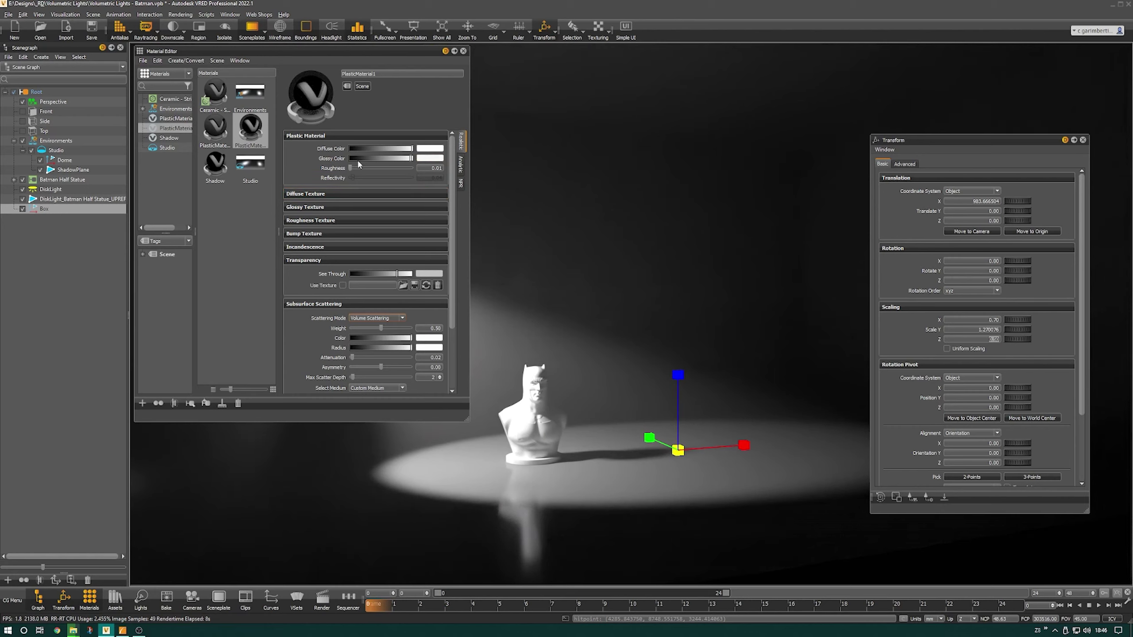
pyautogui.moveTo(358, 161); pyautogui.dragTo(338, 162)
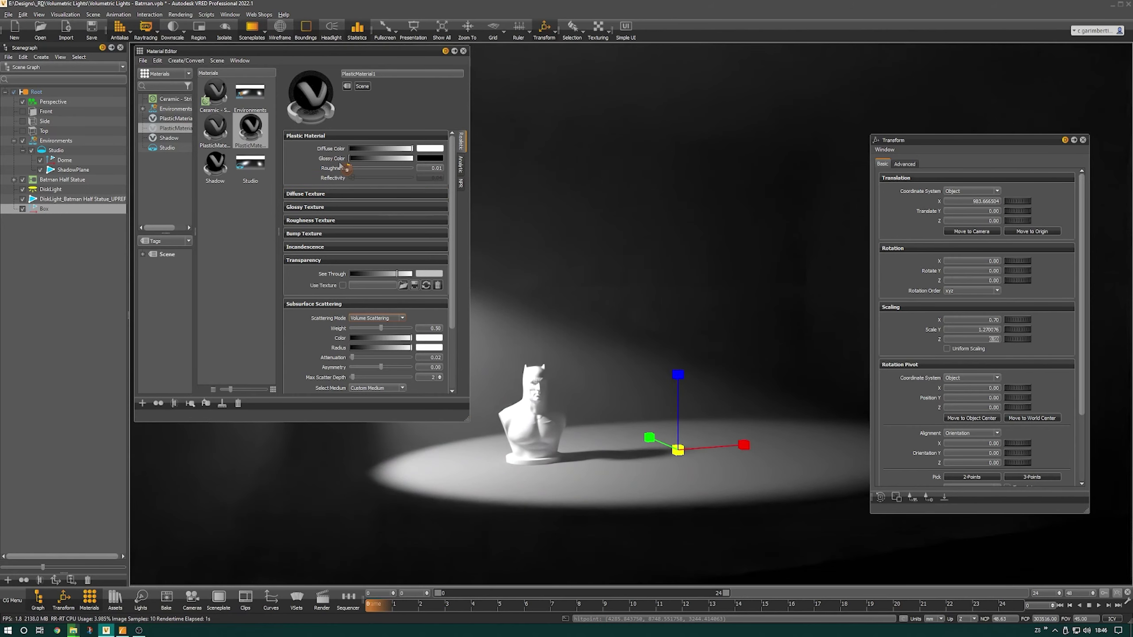
# Step: Raise the box material's See Through color close to white and close its material settings
pyautogui.moveTo(397, 274)
pyautogui.mouseDown()
pyautogui.moveTo(420, 276)
pyautogui.moveTo(409, 275)
pyautogui.mouseUp()
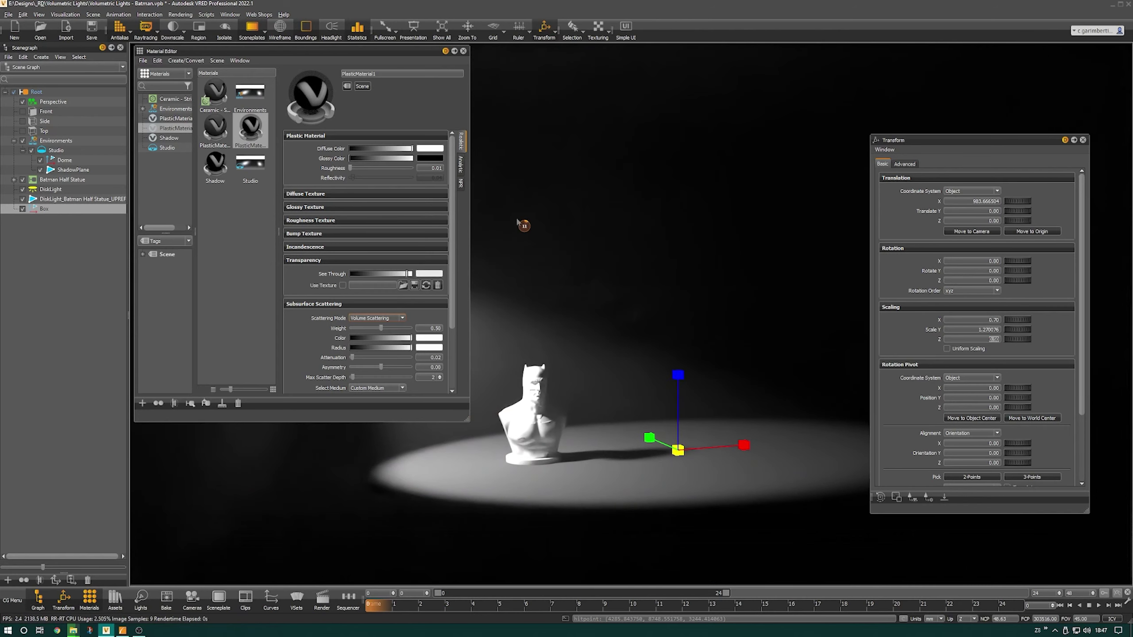
pyautogui.moveTo(397, 51); pyautogui.dragTo(337, 177)
pyautogui.click(402, 186)
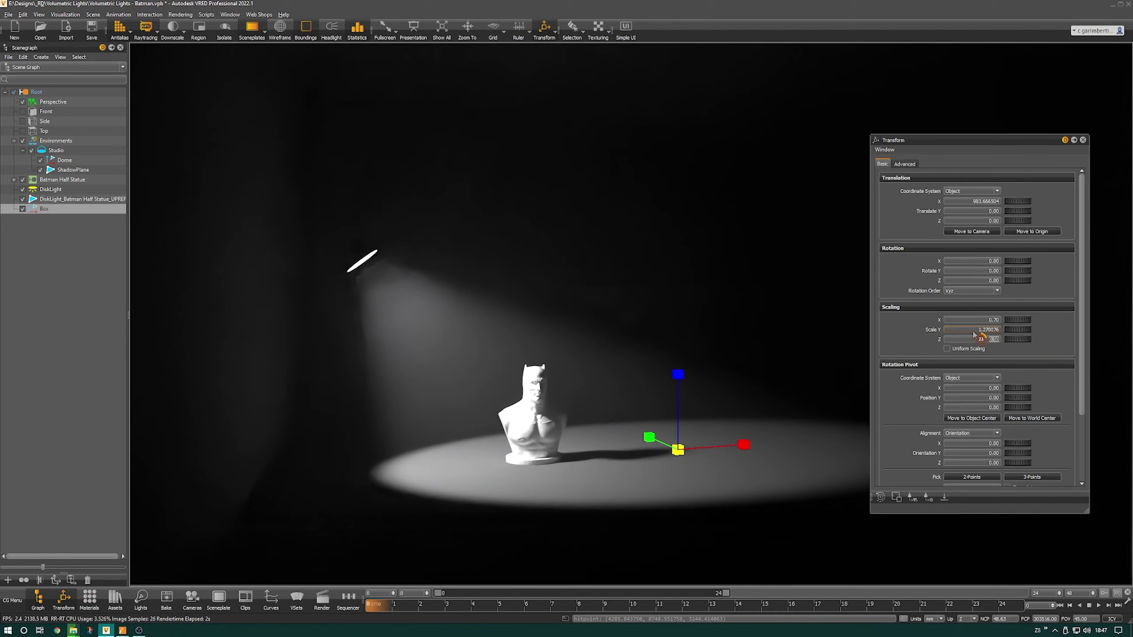
# Step: Set the box's Scale Y and Scale X to 2, close the transform settings and clear the selection
pyautogui.moveTo(974, 330); pyautogui.dragTo(1030, 331)
pyautogui.write('0')
pyautogui.press('Return')
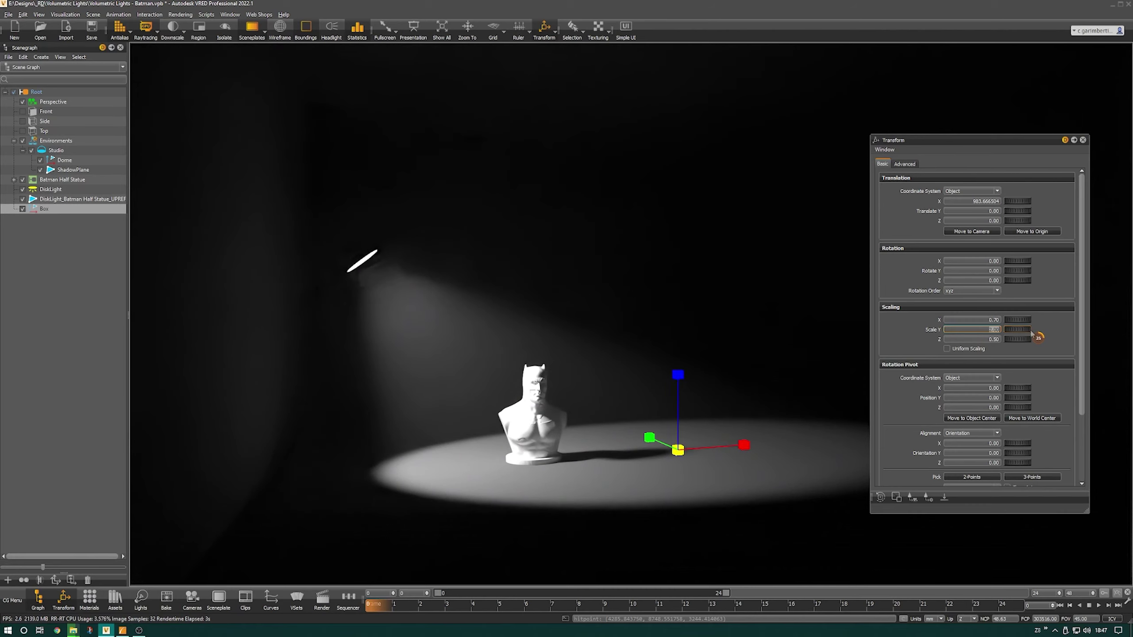
pyautogui.moveTo(983, 320); pyautogui.dragTo(1030, 322)
pyautogui.write('2')
pyautogui.press('Return')
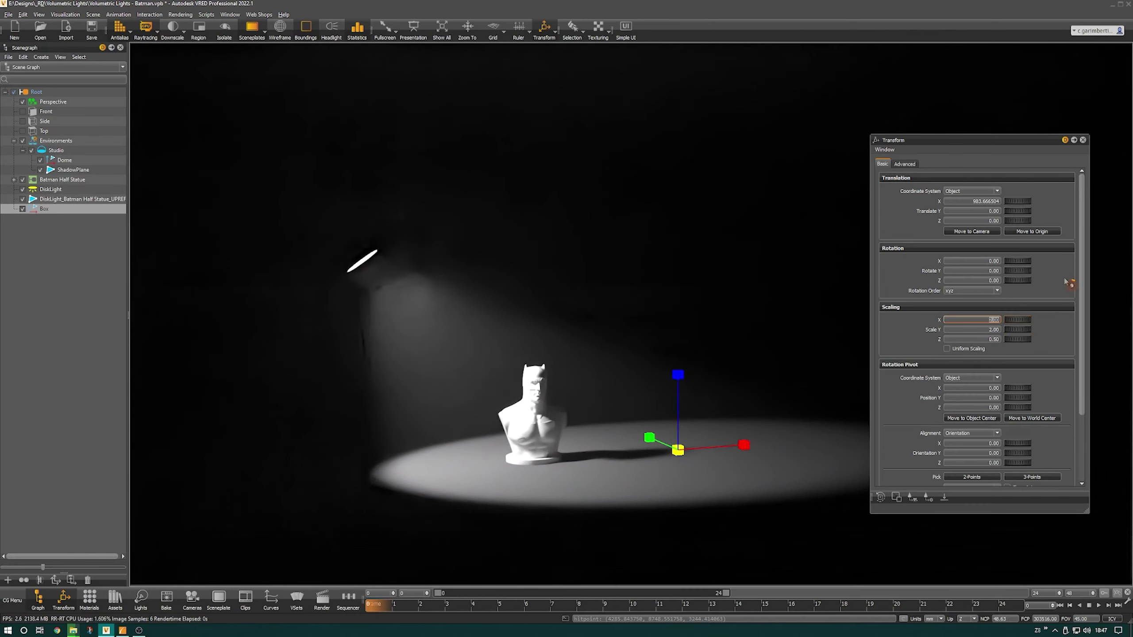
pyautogui.moveTo(1014, 144); pyautogui.dragTo(992, 125)
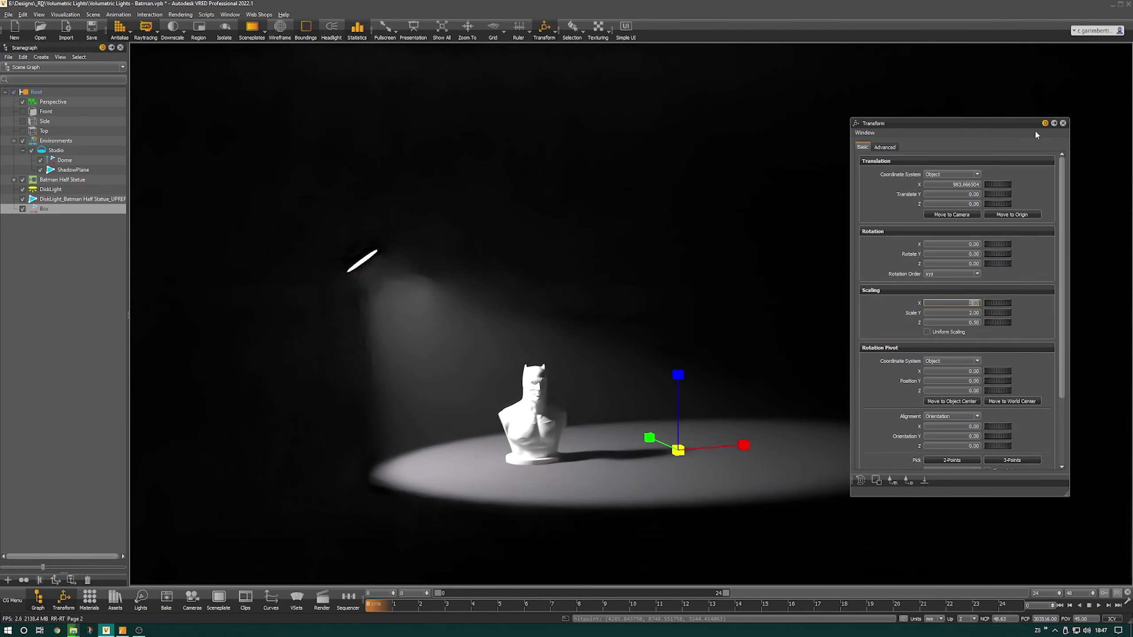
pyautogui.click(1067, 128)
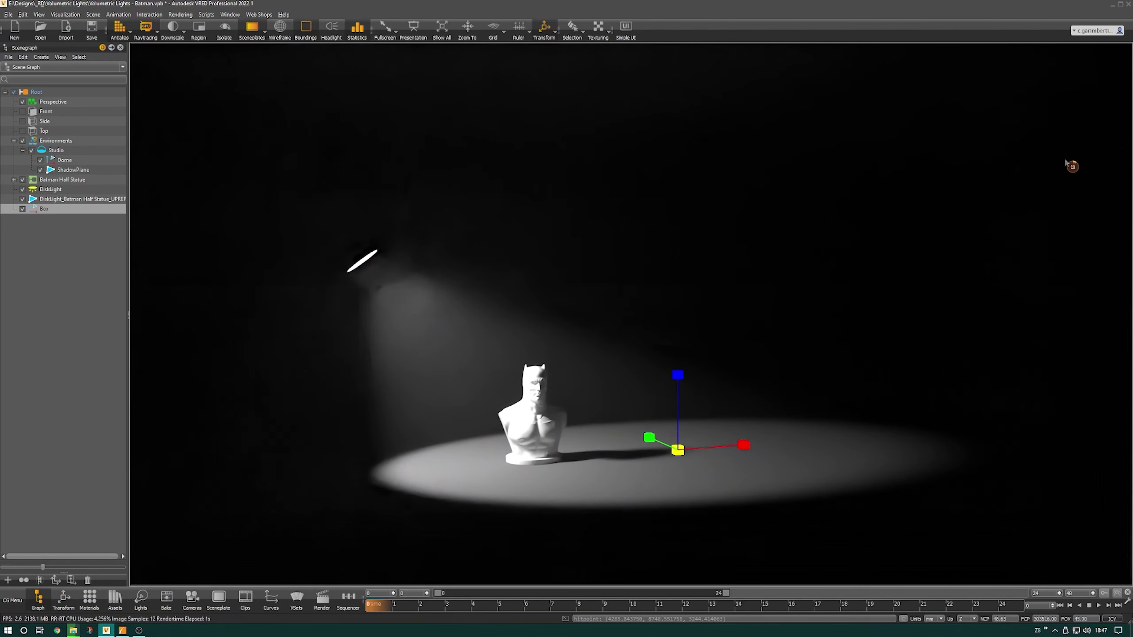
pyautogui.click(52, 392)
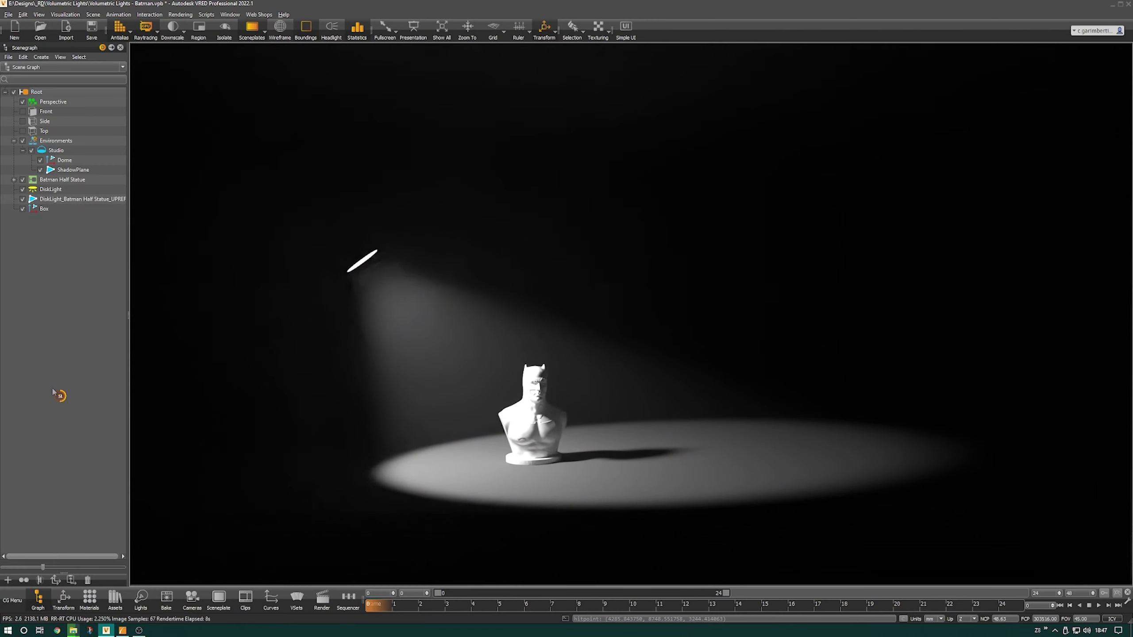
# Step: Move the disk light along its Y axis so it lights the bust more from the front, and clear the selection
pyautogui.click(49, 191)
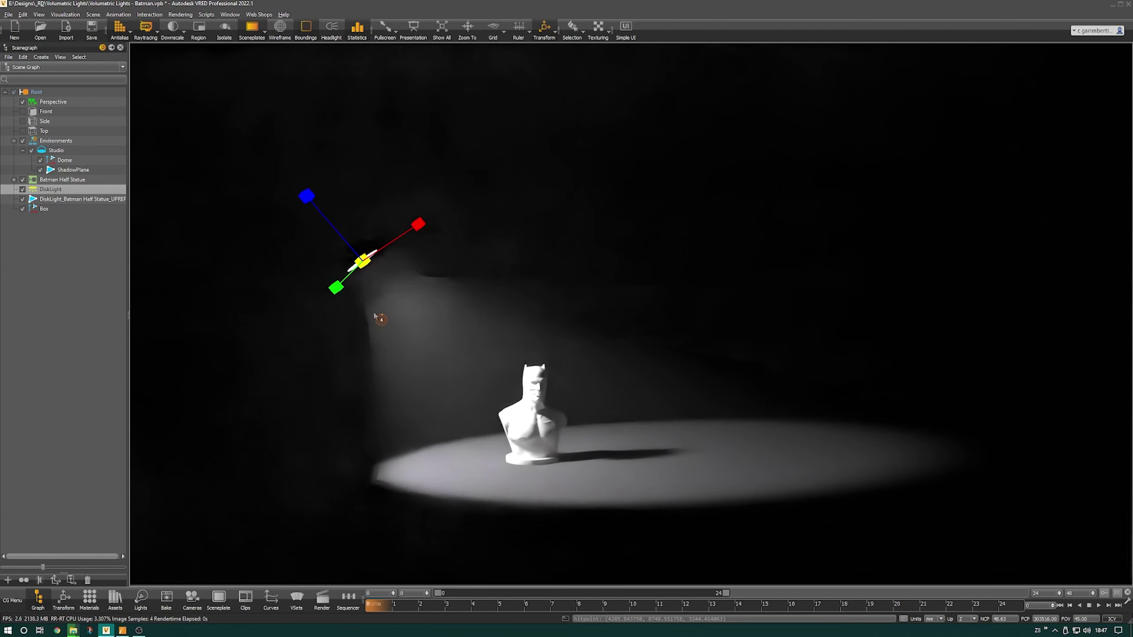
pyautogui.hotkey('shift', 'w')
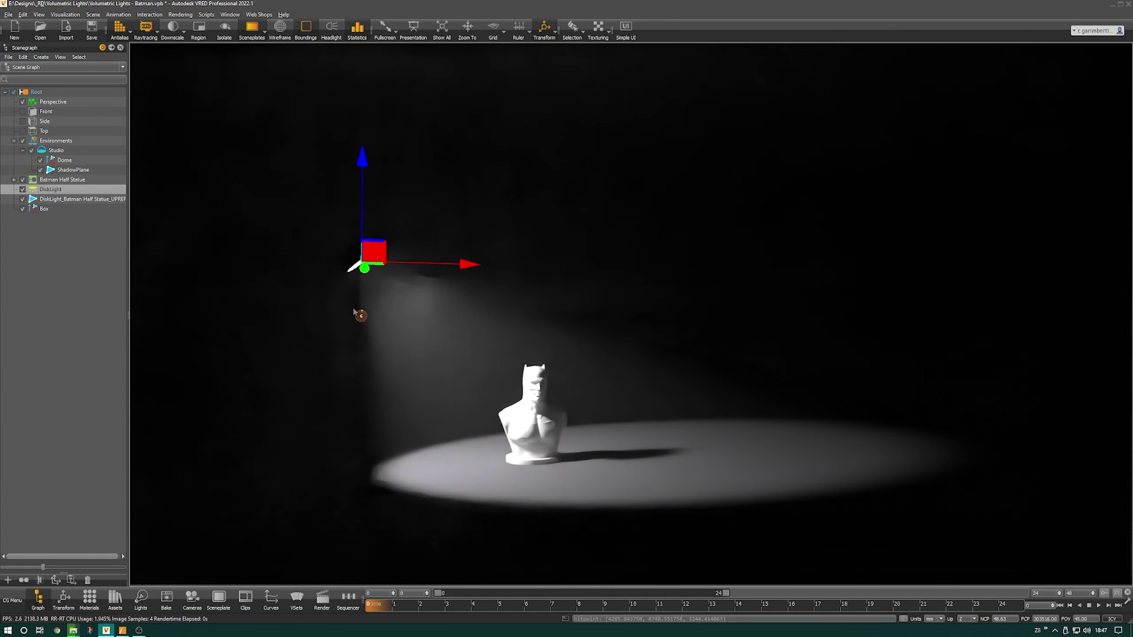
pyautogui.moveTo(448, 438); pyautogui.dragTo(504, 437)
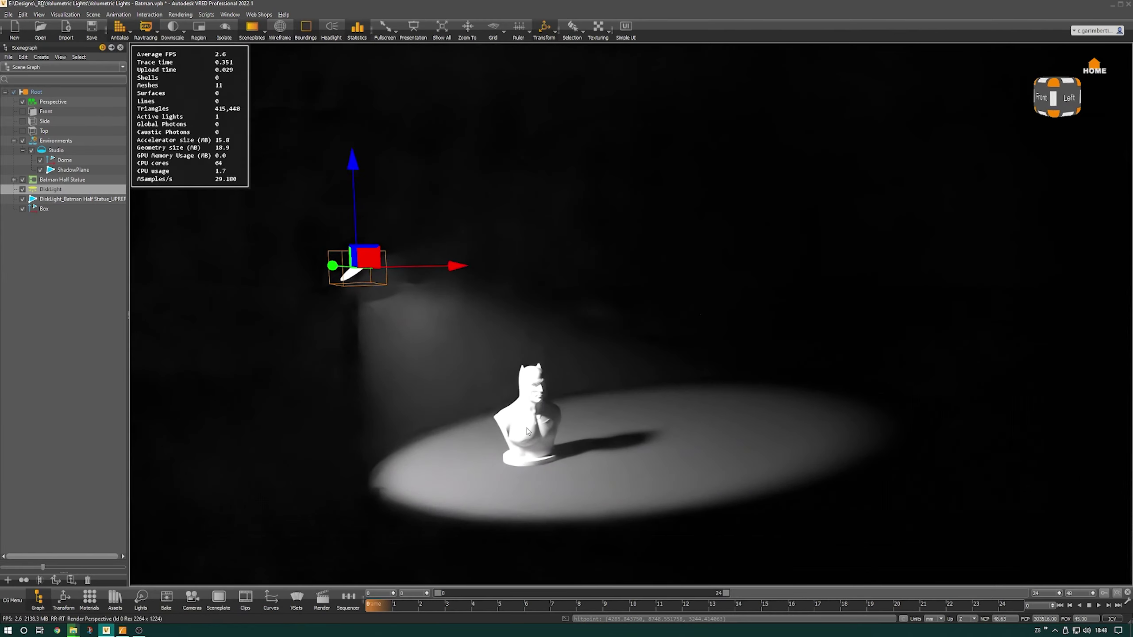
pyautogui.moveTo(336, 267); pyautogui.dragTo(444, 286)
pyautogui.moveTo(423, 286); pyautogui.dragTo(397, 279)
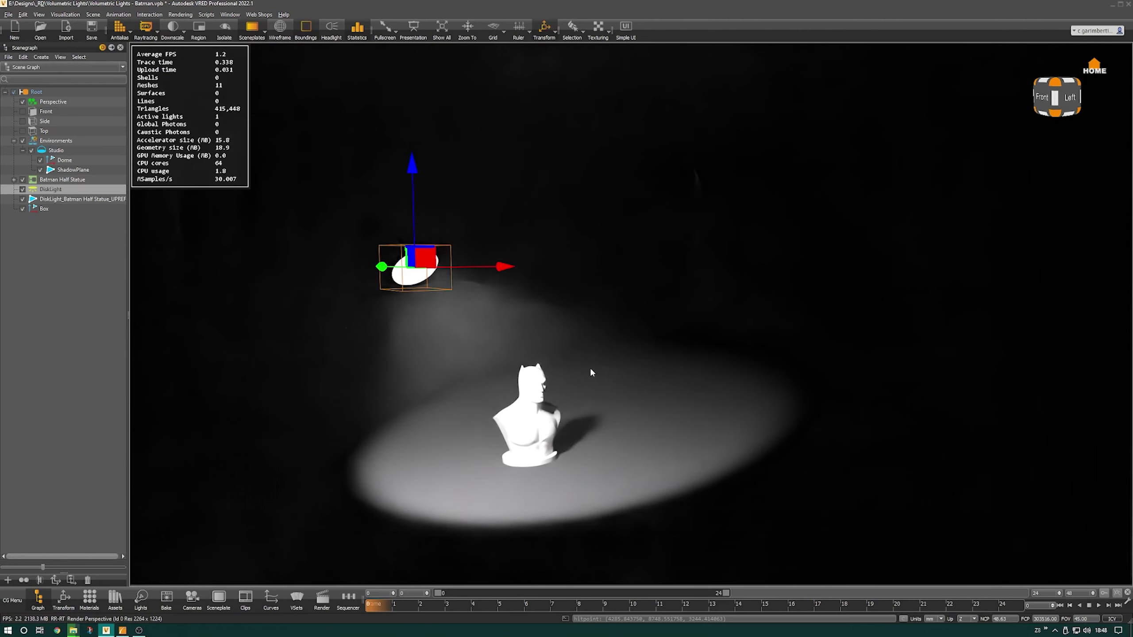
pyautogui.moveTo(591, 372); pyautogui.dragTo(405, 367)
pyautogui.moveTo(540, 386); pyautogui.dragTo(541, 401)
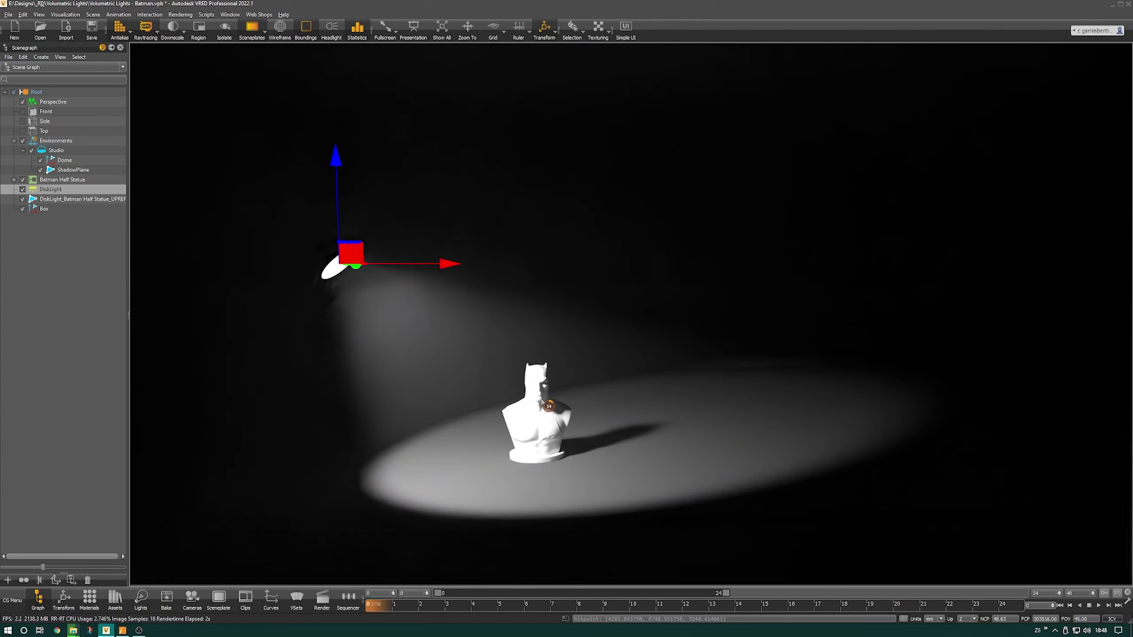
pyautogui.click(60, 240)
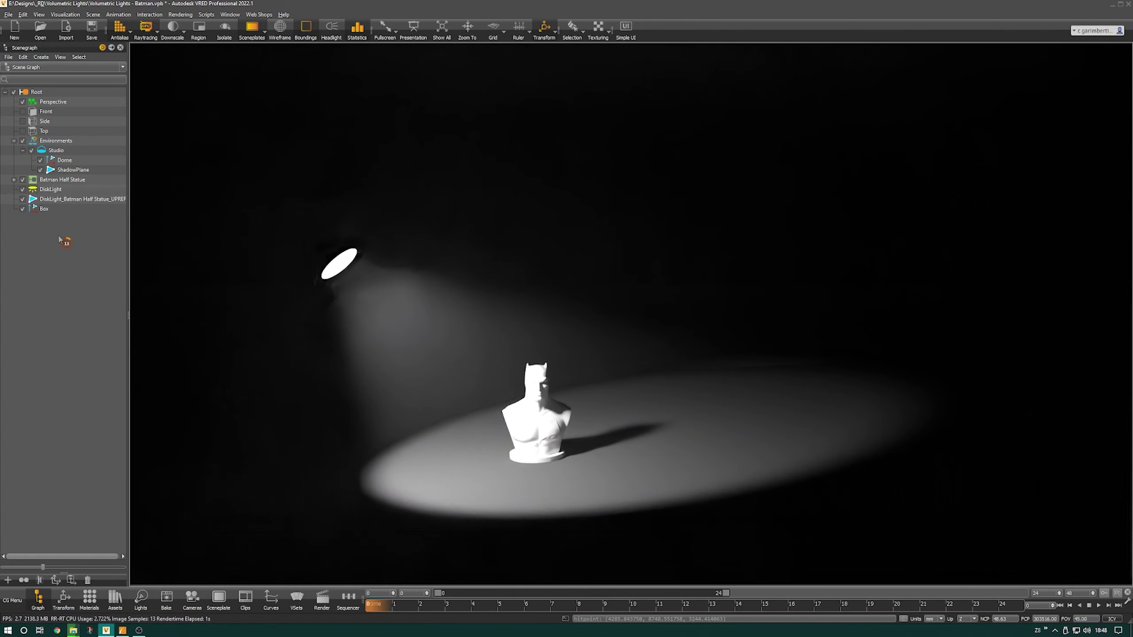